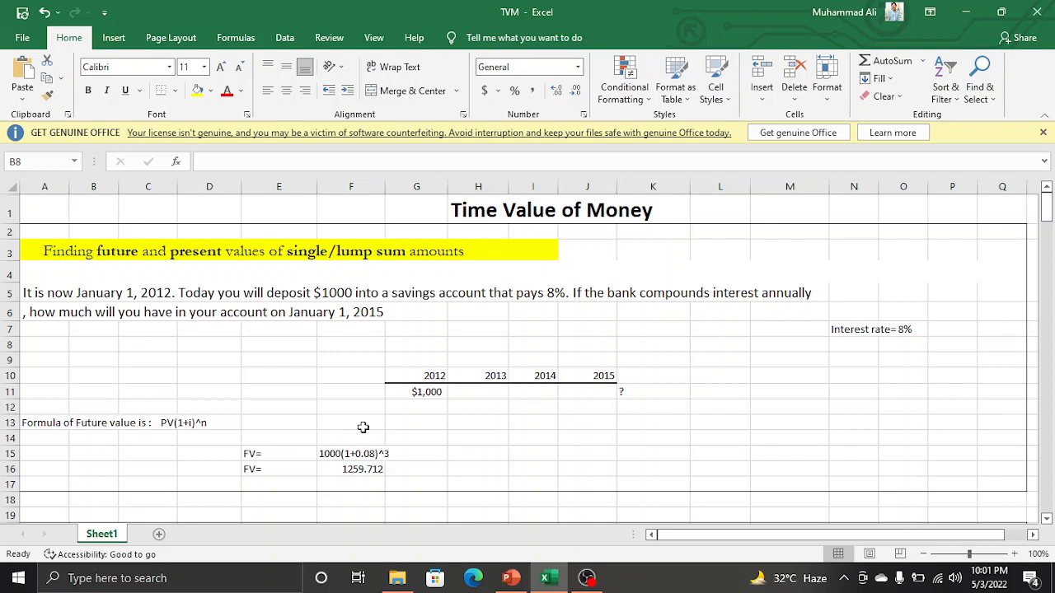
# Inspect the future value formula in cell F16 of the first lump-sum problem
pyautogui.doubleClick(360, 469)
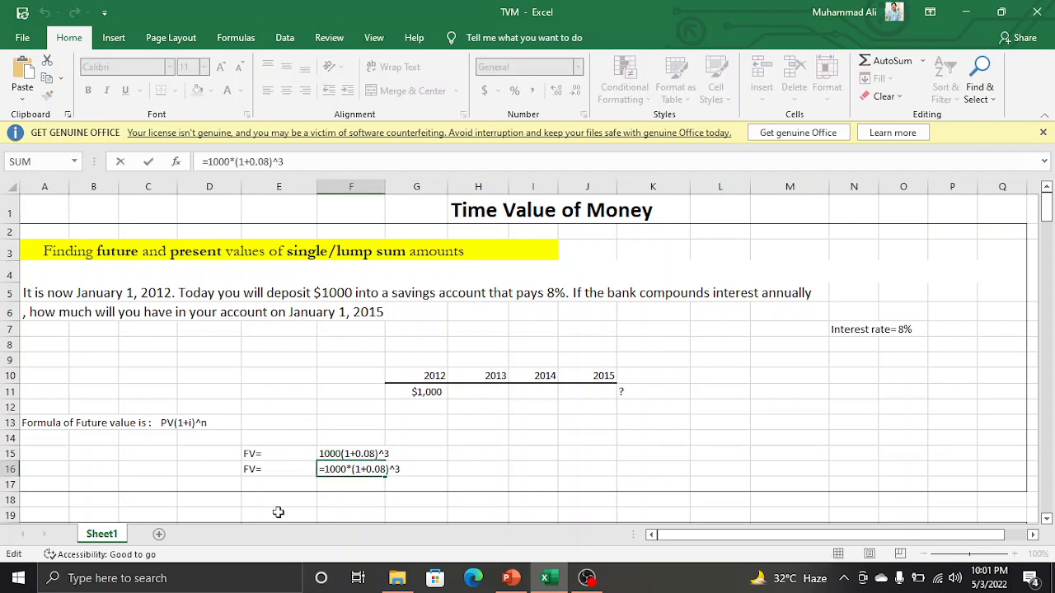
pyautogui.press('Return')
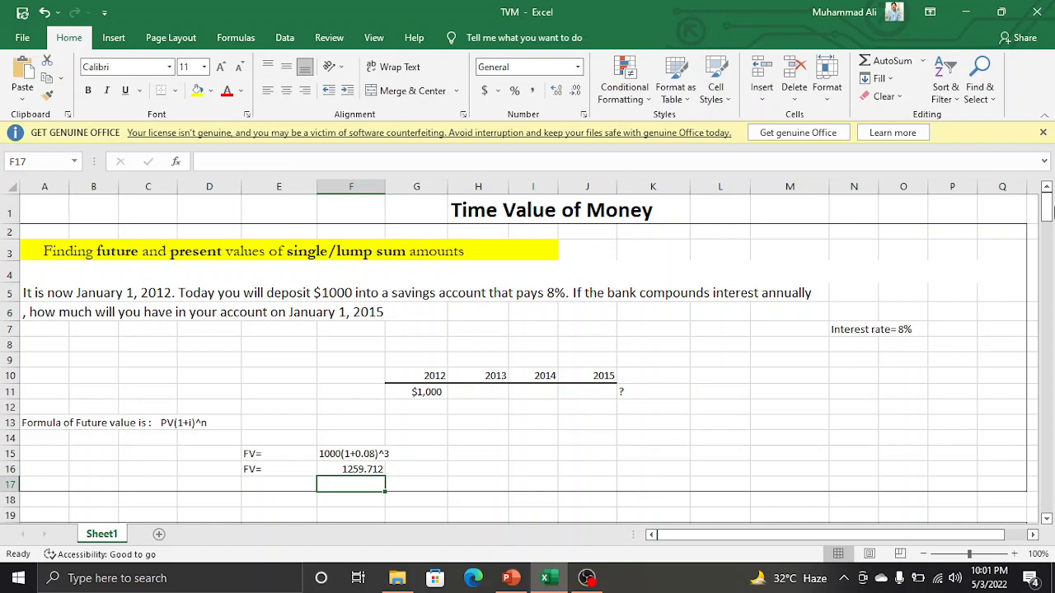
# Examine the second lump-sum problem, which asks for the deposit needed to have $1,000 on January 1, 2016
pyautogui.press('Down')
pyautogui.press('Down')
pyautogui.press('Down')
pyautogui.press('Down')
pyautogui.press('Down')
pyautogui.press('Down')
pyautogui.press('Down')
pyautogui.press('Down')
pyautogui.press('Down')
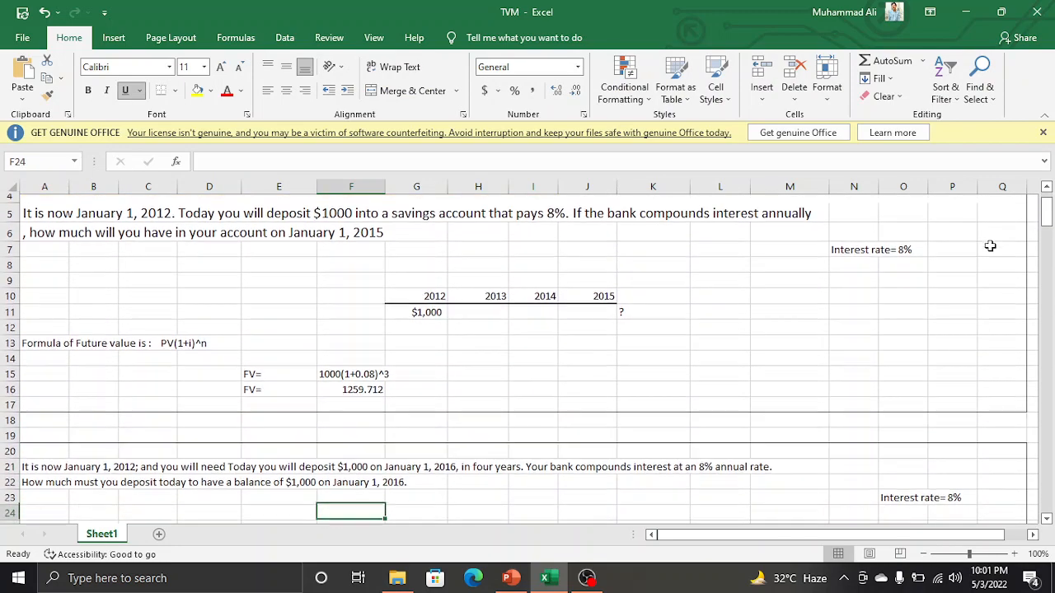
pyautogui.press('Down')
pyautogui.press('Down')
pyautogui.press('Down')
pyautogui.press('Down')
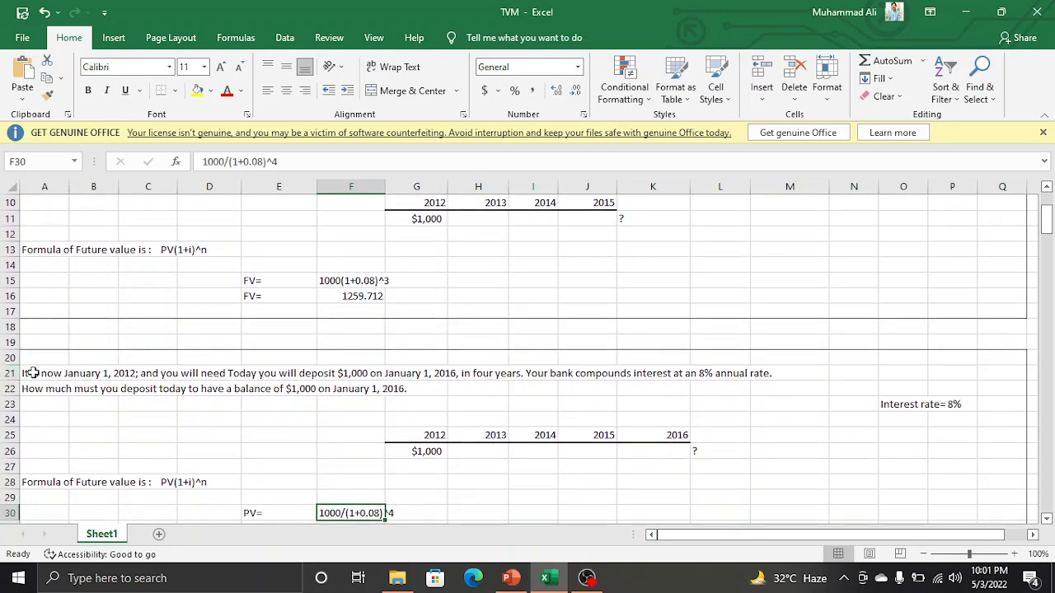
pyautogui.press('Down')
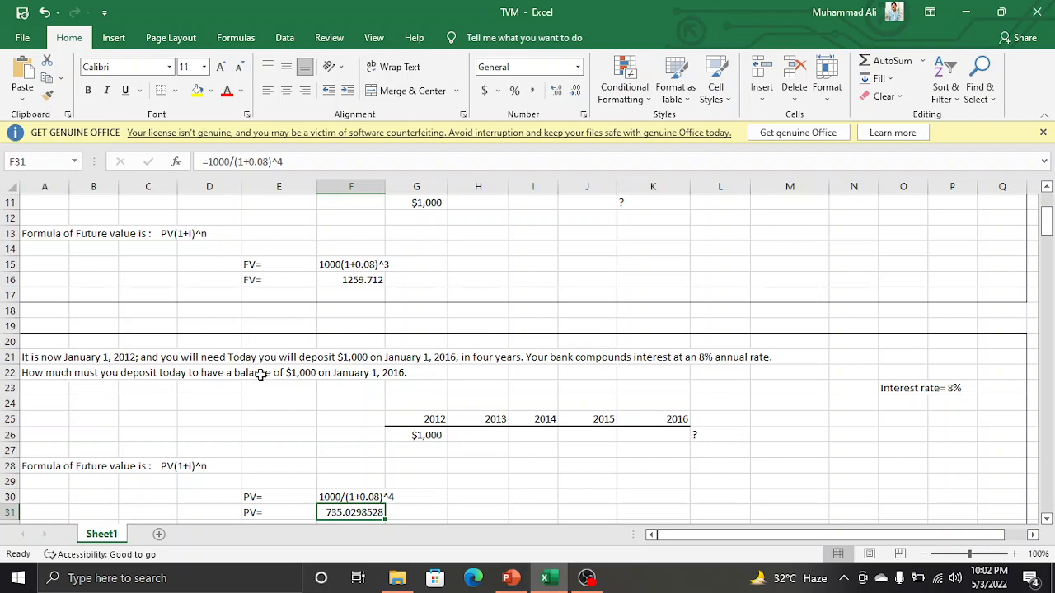
# Clear the amount under 2012 in G26 and replace the question mark in L26 with $1000
pyautogui.click(420, 441)
pyautogui.press('Delete')
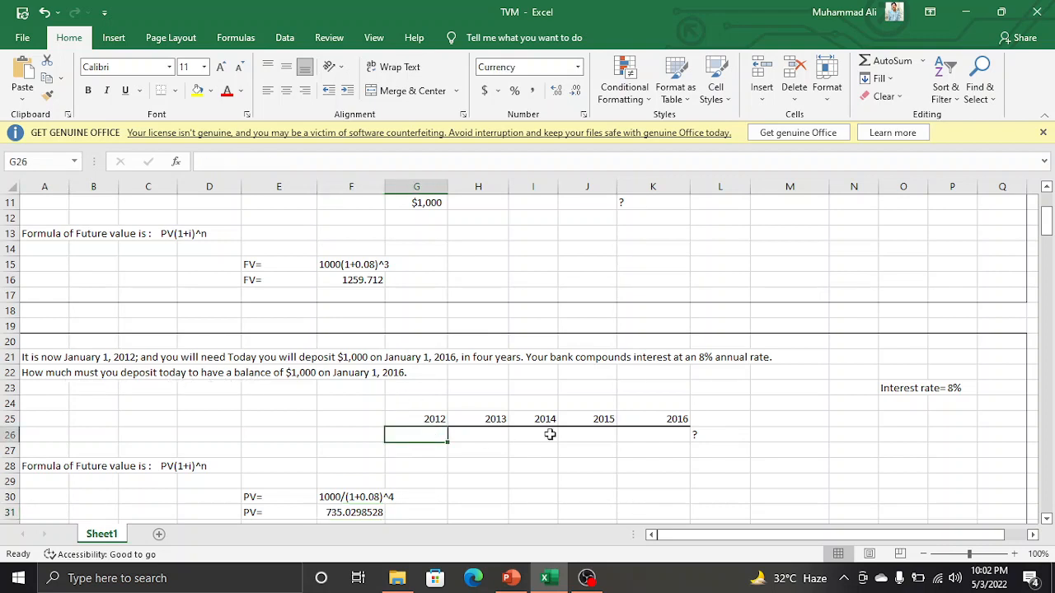
pyautogui.click(697, 435)
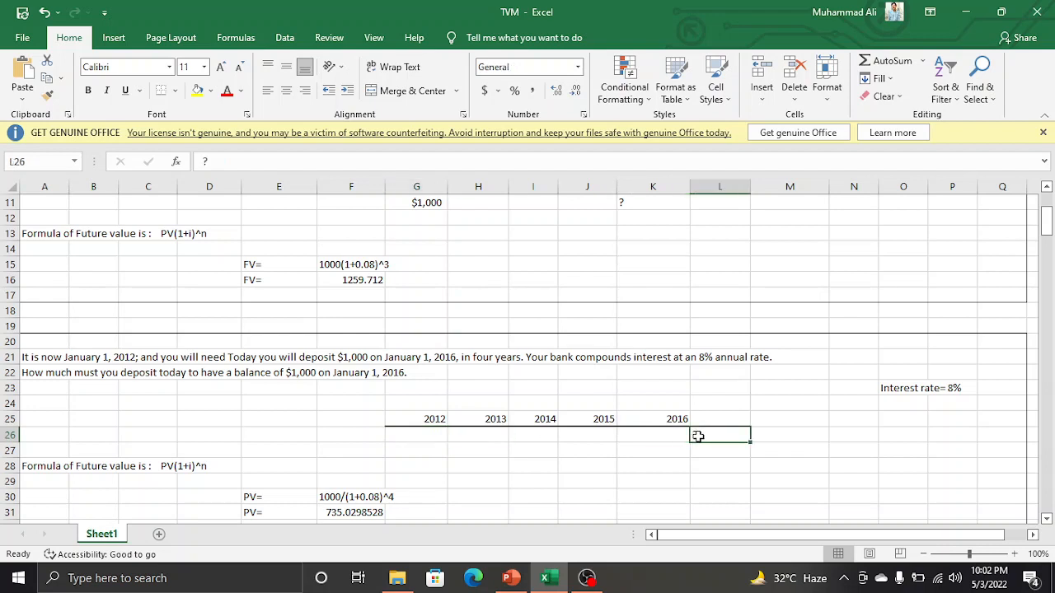
pyautogui.press('BackSpace')
pyautogui.write('$1')
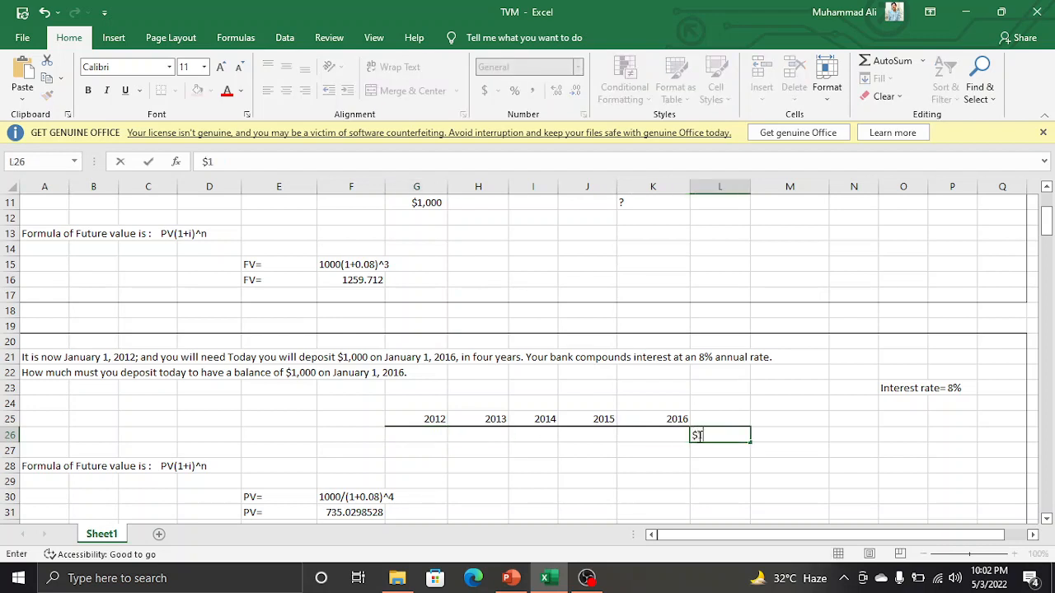
pyautogui.write('000')
pyautogui.press('Return')
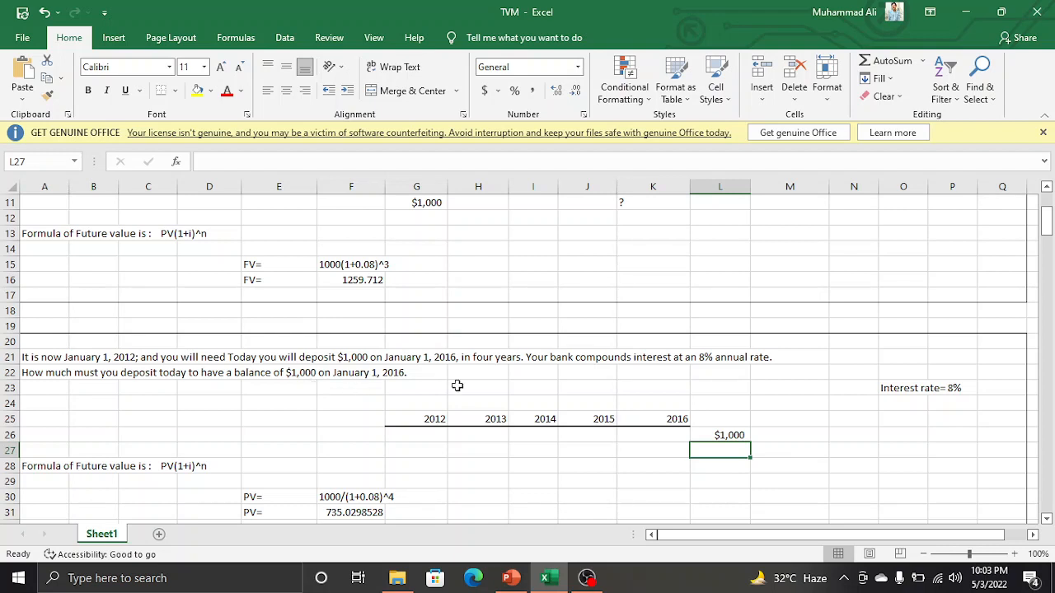
# Examine the present value calculation in F31 for the second lump-sum problem
pyautogui.press('Down')
pyautogui.press('Down')
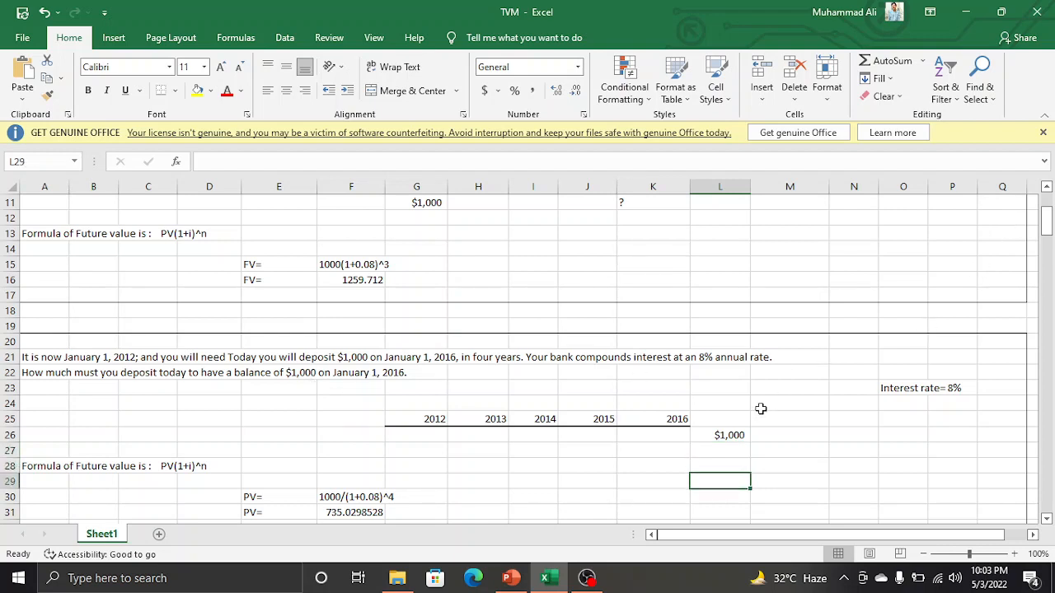
pyautogui.press('Left')
pyautogui.press('Left')
pyautogui.press('Left')
pyautogui.press('Left')
pyautogui.press('Down')
pyautogui.press('Down')
pyautogui.press('Down')
pyautogui.press('Down')
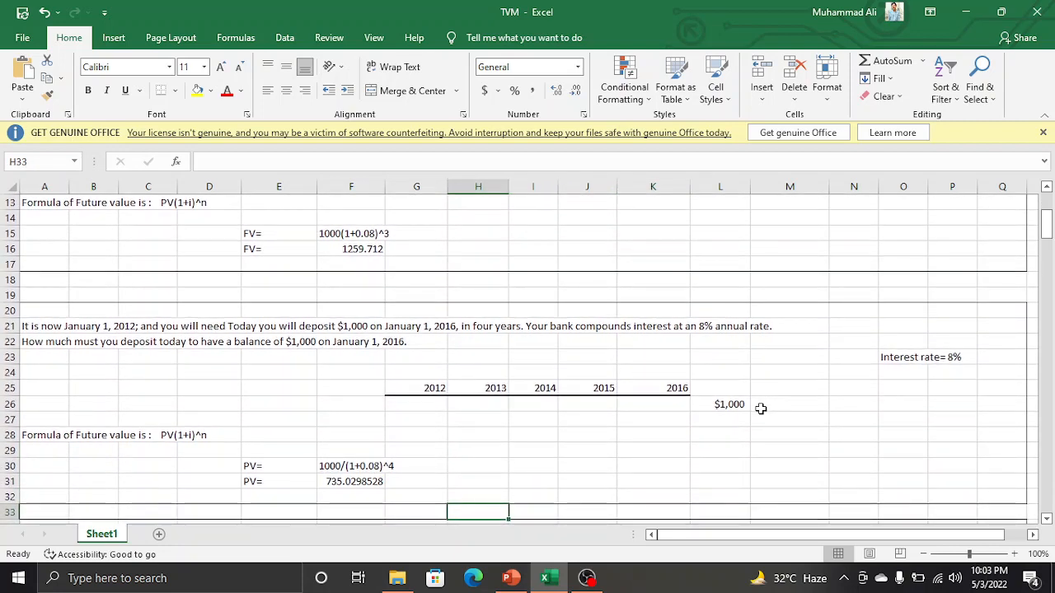
pyautogui.press('Left')
pyautogui.press('Left')
pyautogui.press('Up')
pyautogui.press('Up')
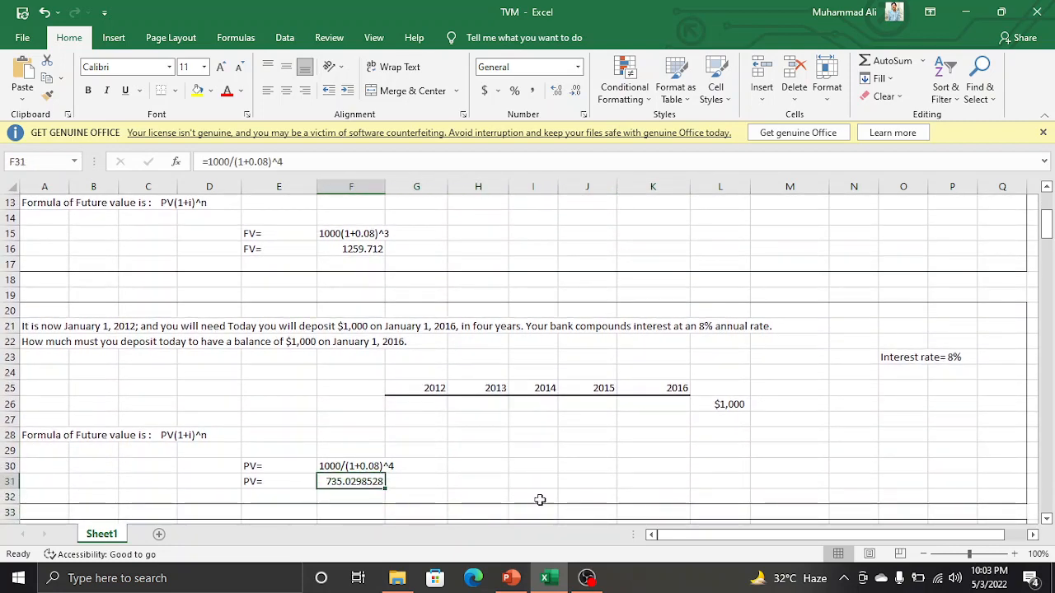
pyautogui.press('Down')
pyautogui.press('Down')
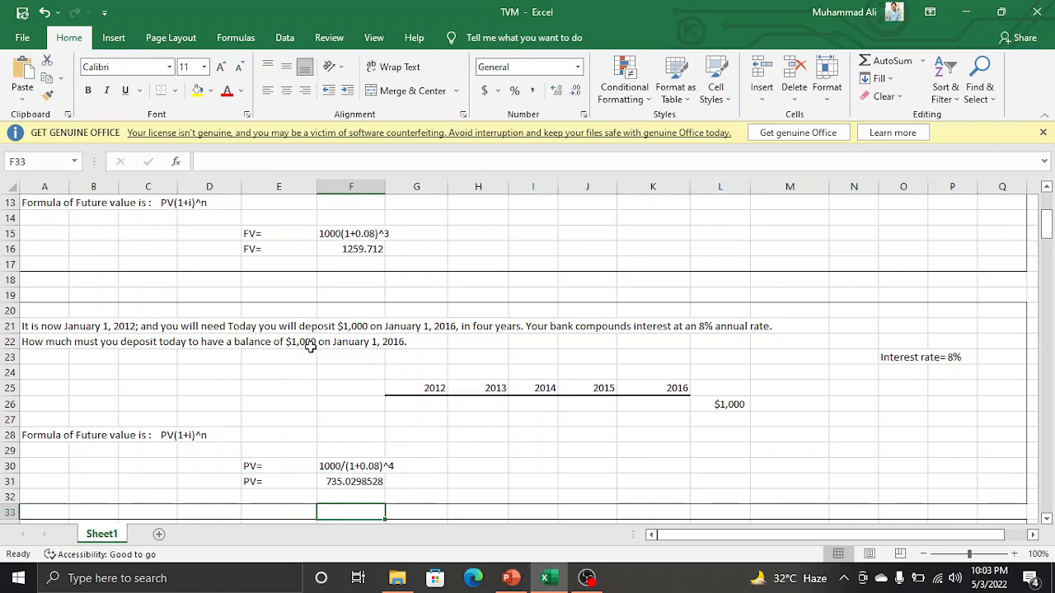
# Examine Problem 5.1, including its five-year timeline and future value calculation
pyautogui.press('Down')
pyautogui.press('Down')
pyautogui.press('Down')
pyautogui.press('Down')
pyautogui.press('Down')
pyautogui.press('Down')
pyautogui.press('Down')
pyautogui.press('Down')
pyautogui.press('Down')
pyautogui.press('Down')
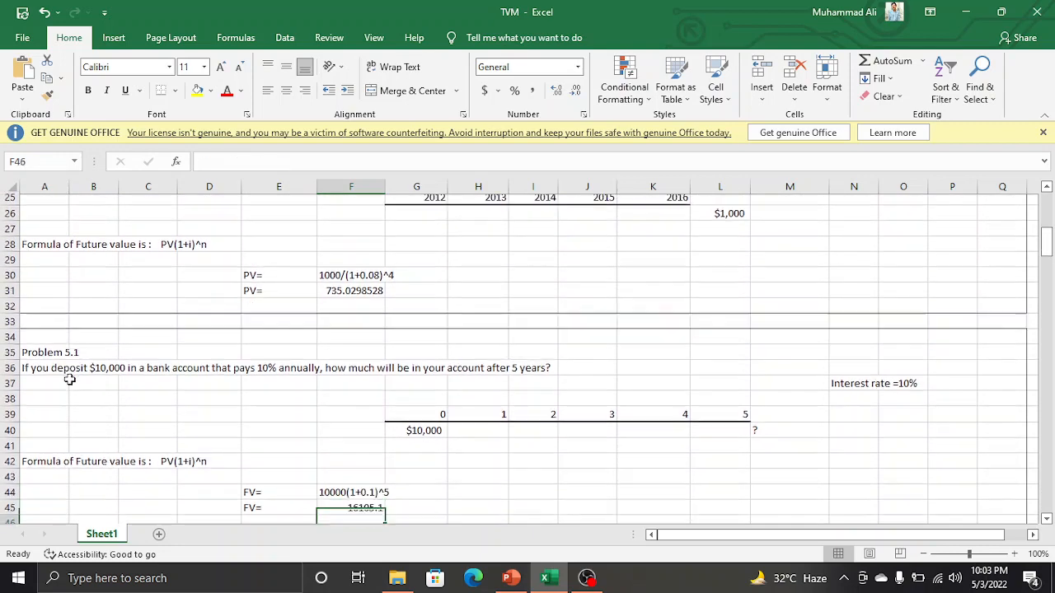
pyautogui.press('Return')
pyautogui.press('Down')
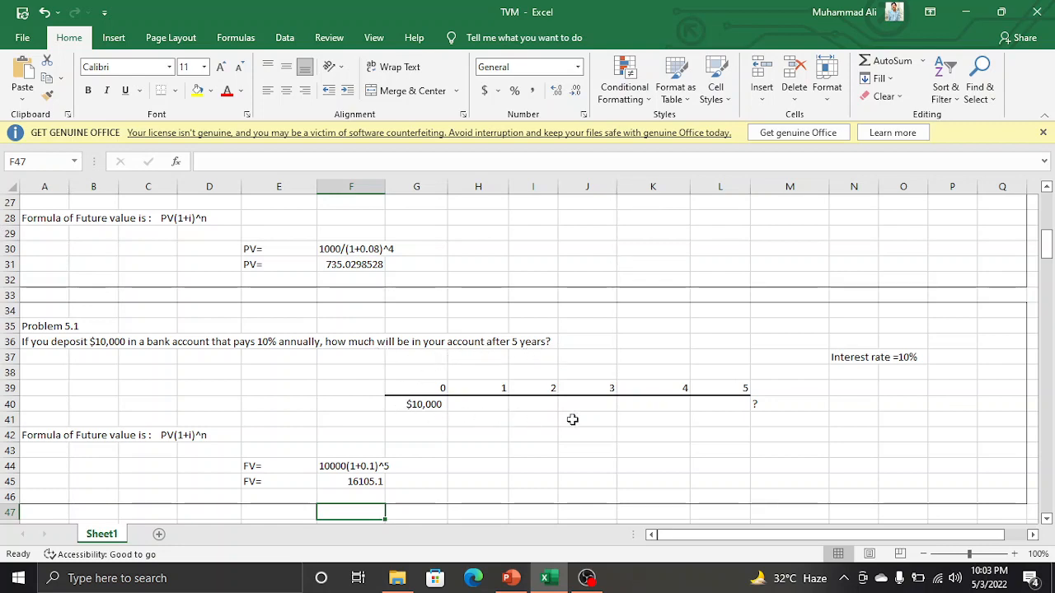
# Examine Integrated case b.2, including its three-year timeline and present value calculation
pyautogui.press('Down')
pyautogui.press('Down')
pyautogui.press('Down')
pyautogui.press('Down')
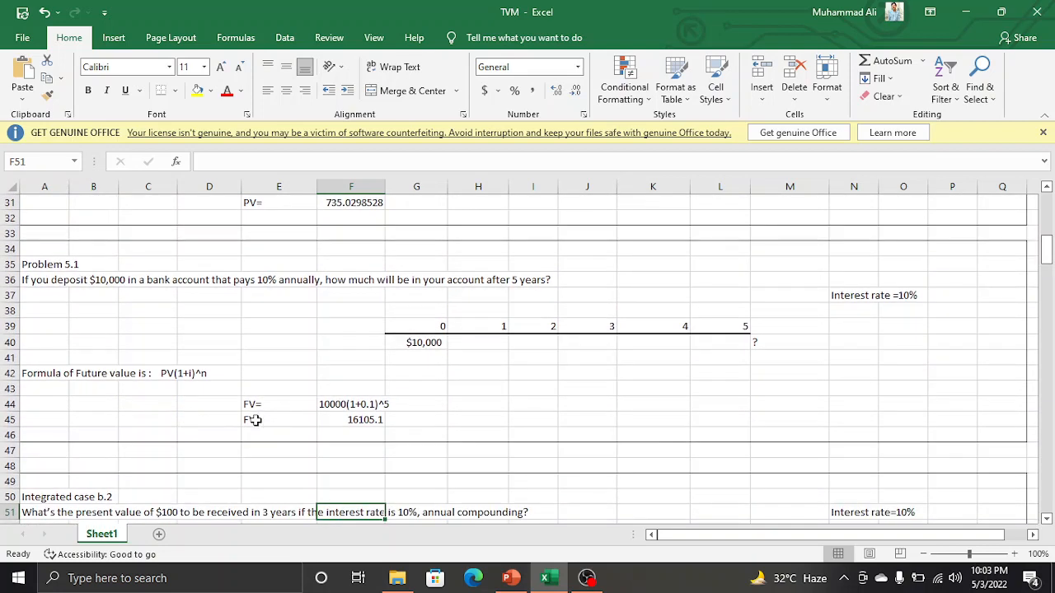
pyautogui.press('Down')
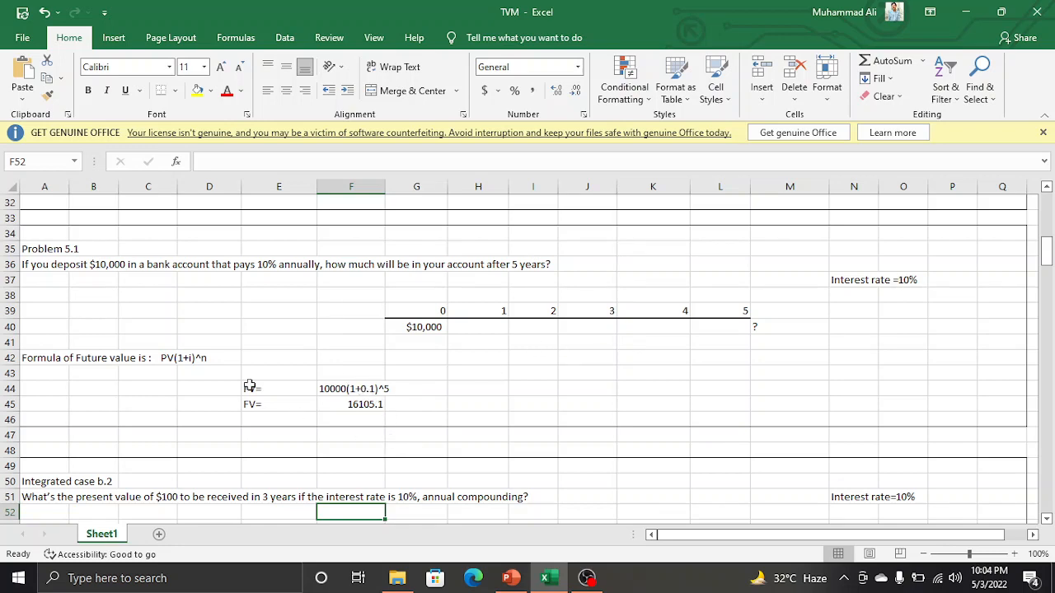
pyautogui.press('Down')
pyautogui.press('Down')
pyautogui.press('Down')
pyautogui.press('Down')
pyautogui.press('Down')
pyautogui.press('Down')
pyautogui.press('Down')
pyautogui.press('Down')
pyautogui.press('Down')
pyautogui.press('Down')
pyautogui.press('Down')
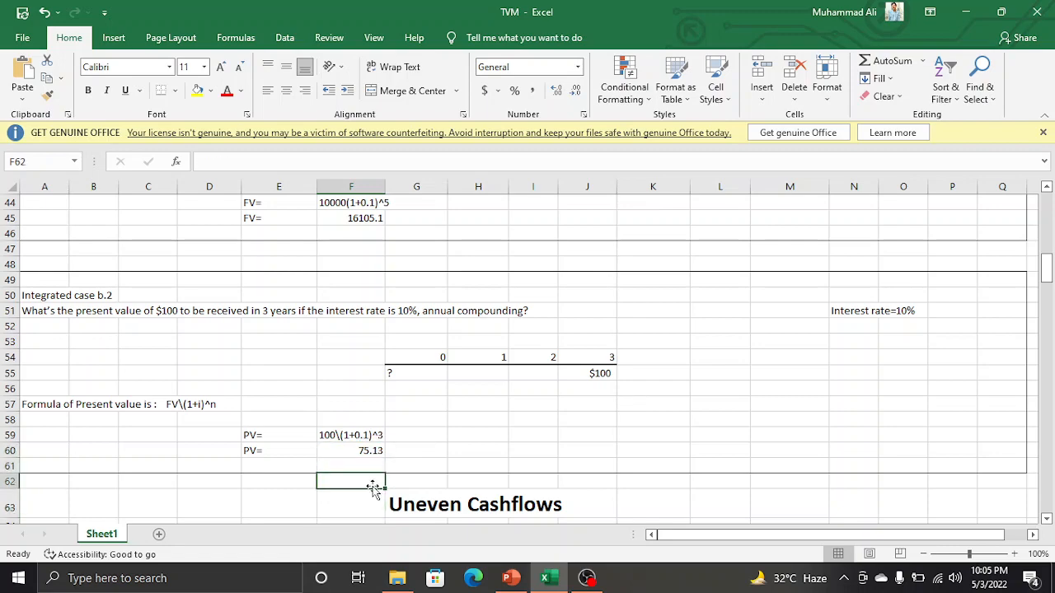
# Examine the Uneven Cashflows section's Problem 5.7 statement and its six-year cash flow timeline
pyautogui.press('Down')
pyautogui.press('Down')
pyautogui.press('Down')
pyautogui.press('Down')
pyautogui.press('Down')
pyautogui.press('Down')
pyautogui.press('Down')
pyautogui.press('Down')
pyautogui.press('Down')
pyautogui.press('Down')
pyautogui.press('Down')
pyautogui.press('Down')
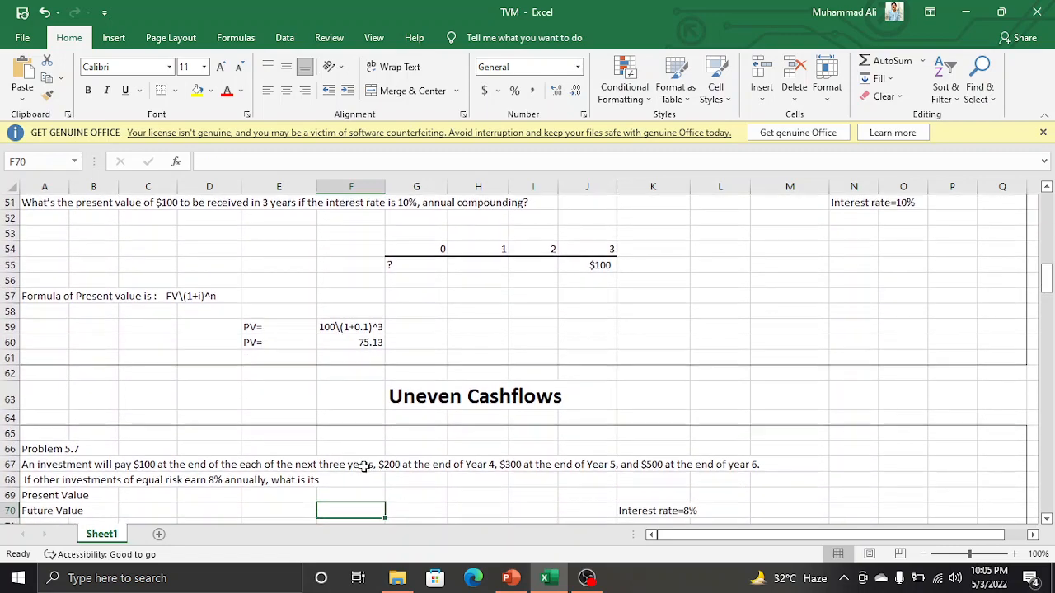
pyautogui.press('Down')
pyautogui.press('Down')
pyautogui.press('Down')
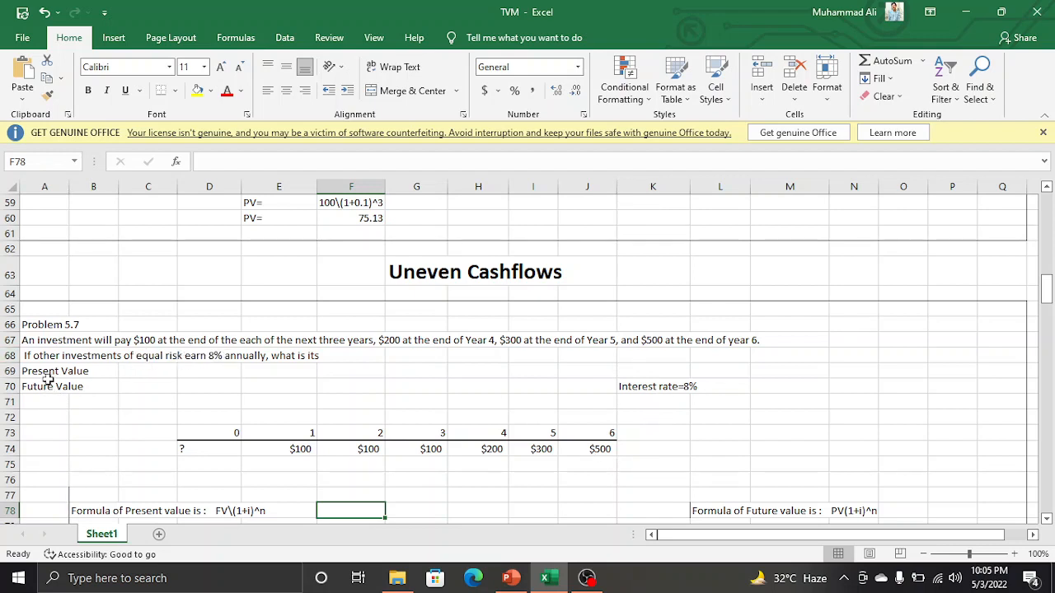
pyautogui.press('Down')
pyautogui.press('Down')
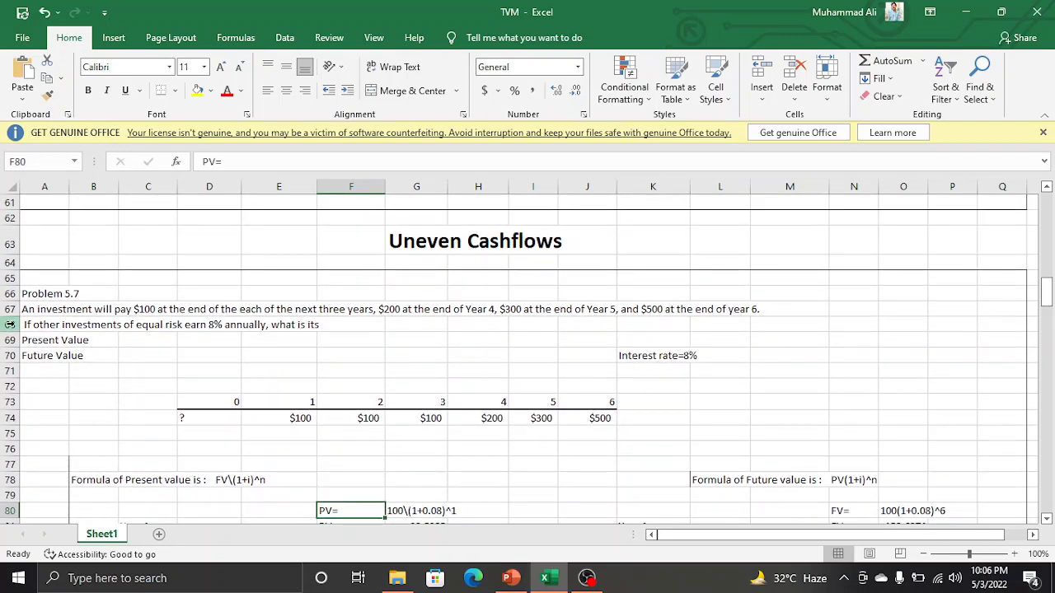
# Review the yearly present value calculations for Problem 5.7 and inspect the total present value formula in F99
pyautogui.press('Down')
pyautogui.press('Down')
pyautogui.press('Down')
pyautogui.press('Down')
pyautogui.press('Down')
pyautogui.press('Down')
pyautogui.press('Down')
pyautogui.press('Down')
pyautogui.press('Down')
pyautogui.press('Down')
pyautogui.press('Down')
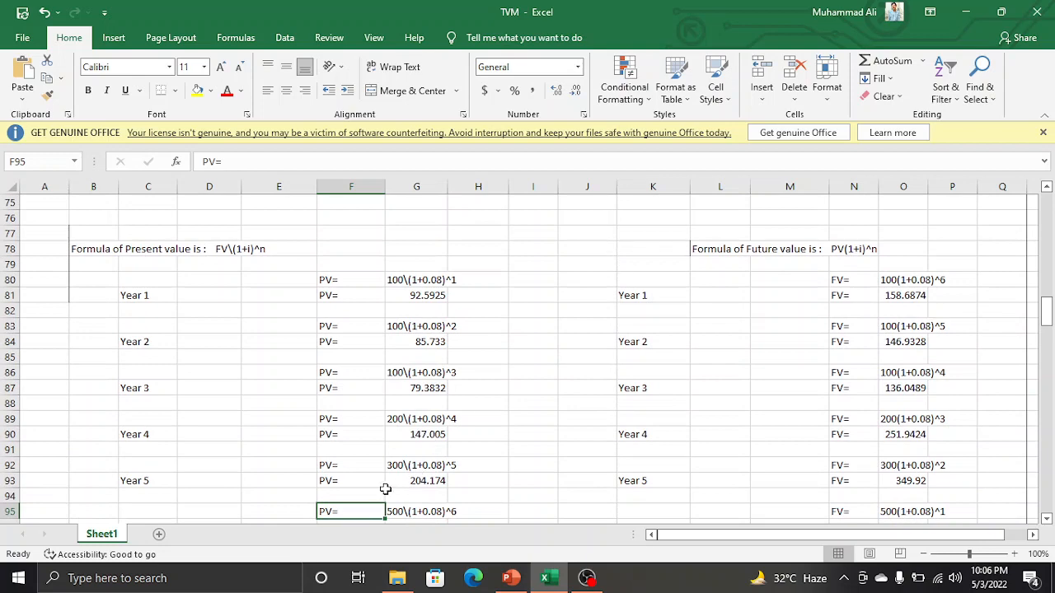
pyautogui.press('Down')
pyautogui.press('Down')
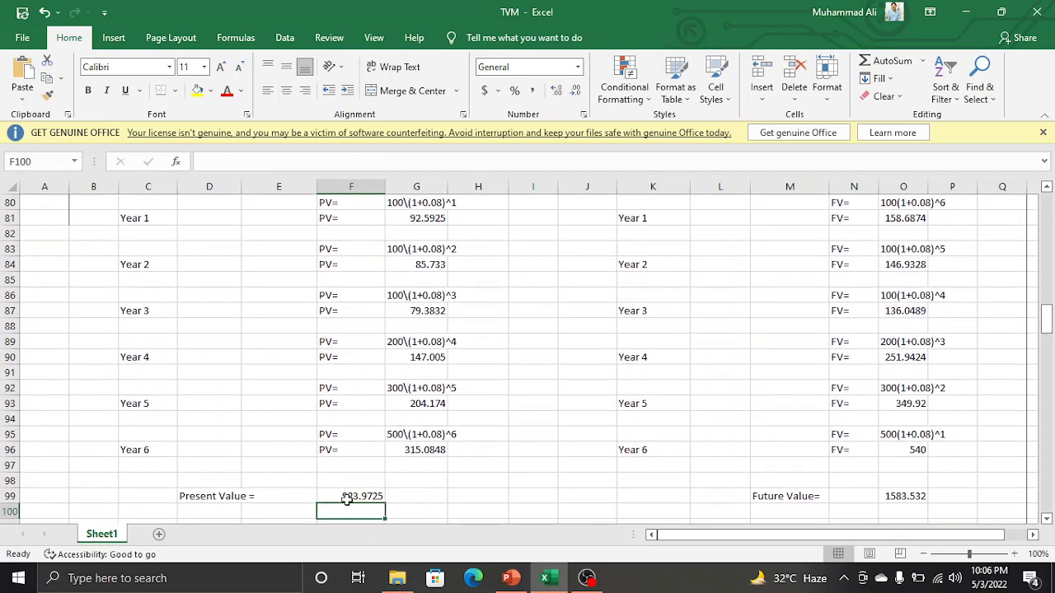
pyautogui.doubleClick(346, 495)
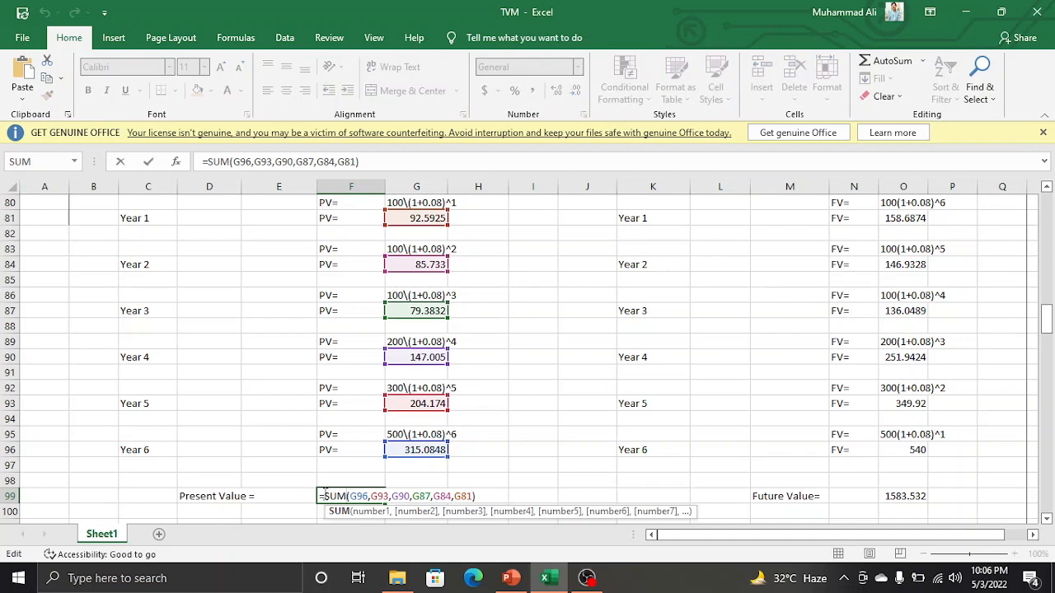
pyautogui.press('Escape')
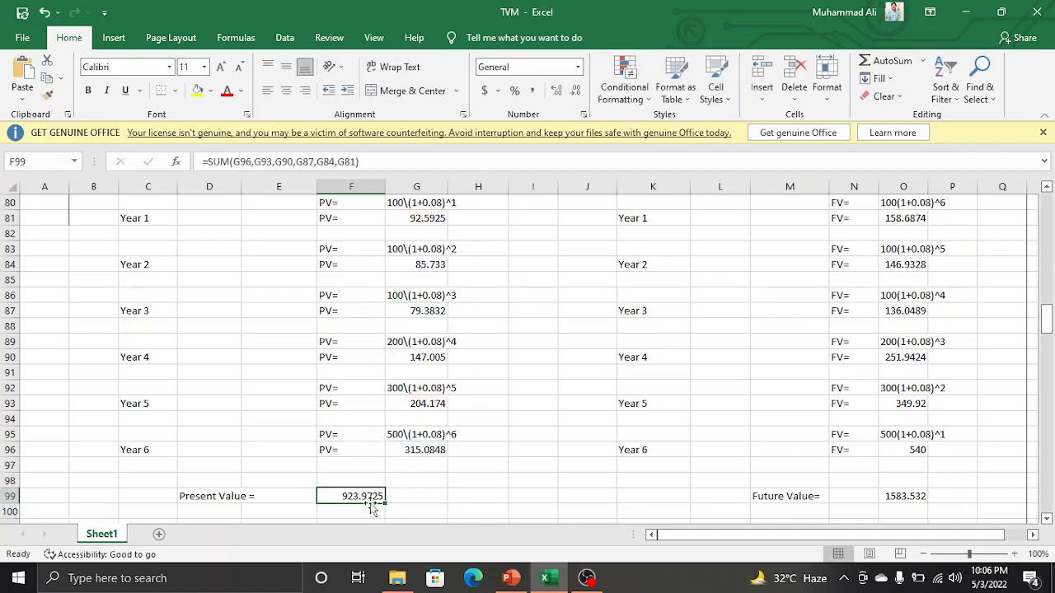
# Return to the start of the Problem 5.7 calculations and examine the future value formula and yearly future values
pyautogui.press('Up')
pyautogui.press('Up')
pyautogui.press('Up')
pyautogui.press('Up')
pyautogui.press('Up')
pyautogui.press('Up')
pyautogui.press('Up')
pyautogui.press('Up')
pyautogui.press('Up')
pyautogui.press('Up')
pyautogui.press('Up')
pyautogui.press('Up')
pyautogui.press('Up')
pyautogui.press('Up')
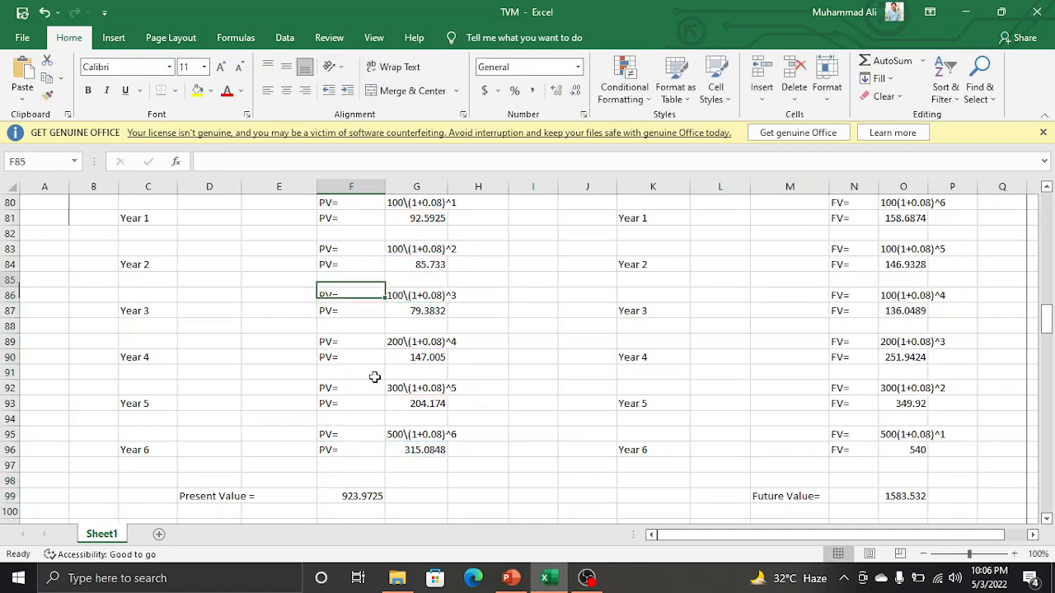
pyautogui.press('Up')
pyautogui.press('Up')
pyautogui.press('Up')
pyautogui.press('Up')
pyautogui.press('Up')
pyautogui.press('Up')
pyautogui.press('Up')
pyautogui.press('Up')
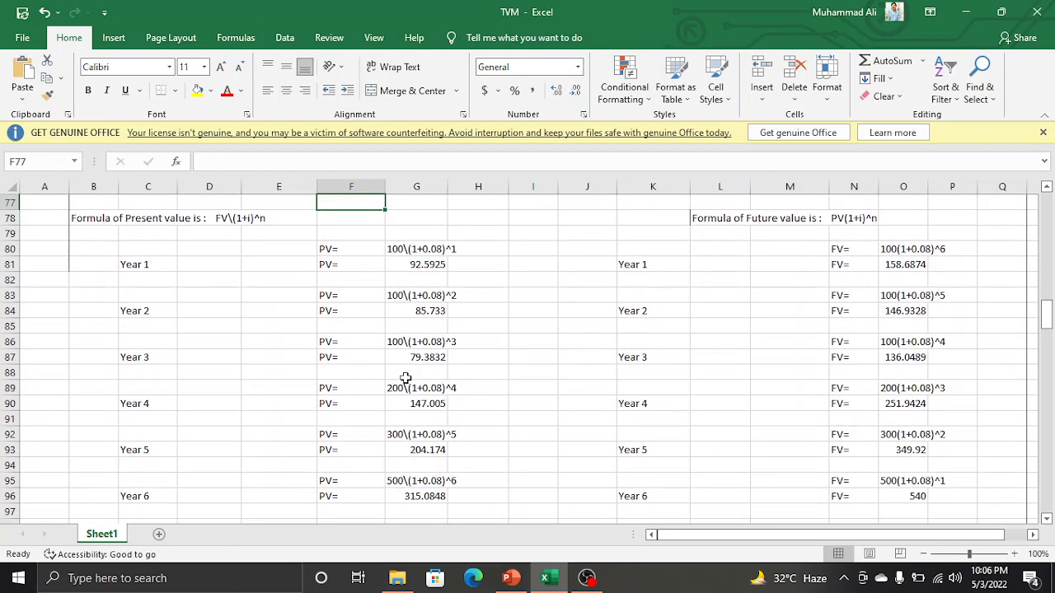
pyautogui.press('Right')
pyautogui.press('Right')
pyautogui.press('Right')
pyautogui.press('Right')
pyautogui.press('Down')
pyautogui.press('Right')
pyautogui.press('Right')
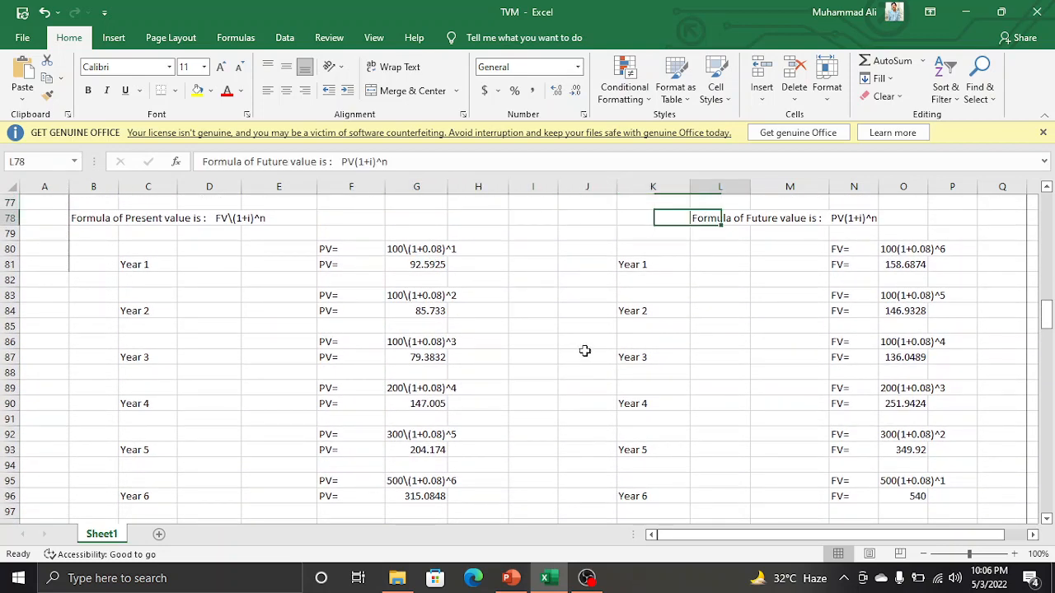
pyautogui.press('Right')
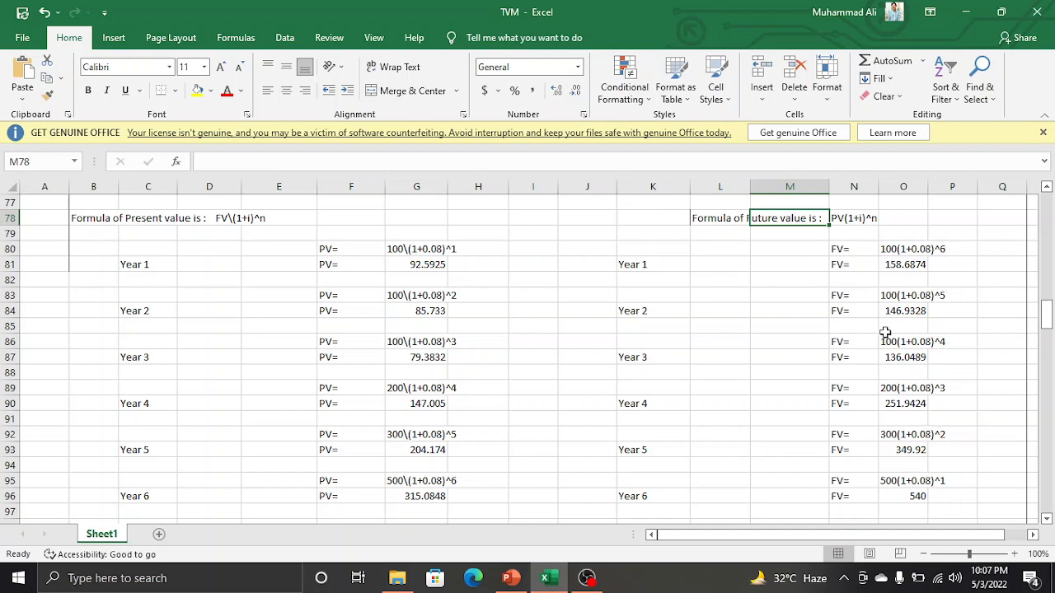
# Inspect the total future value formula in O99 for Problem 5.7
pyautogui.click(933, 480)
pyautogui.press('Down')
pyautogui.press('Down')
pyautogui.press('Down')
pyautogui.press('Down')
pyautogui.press('Down')
pyautogui.press('Down')
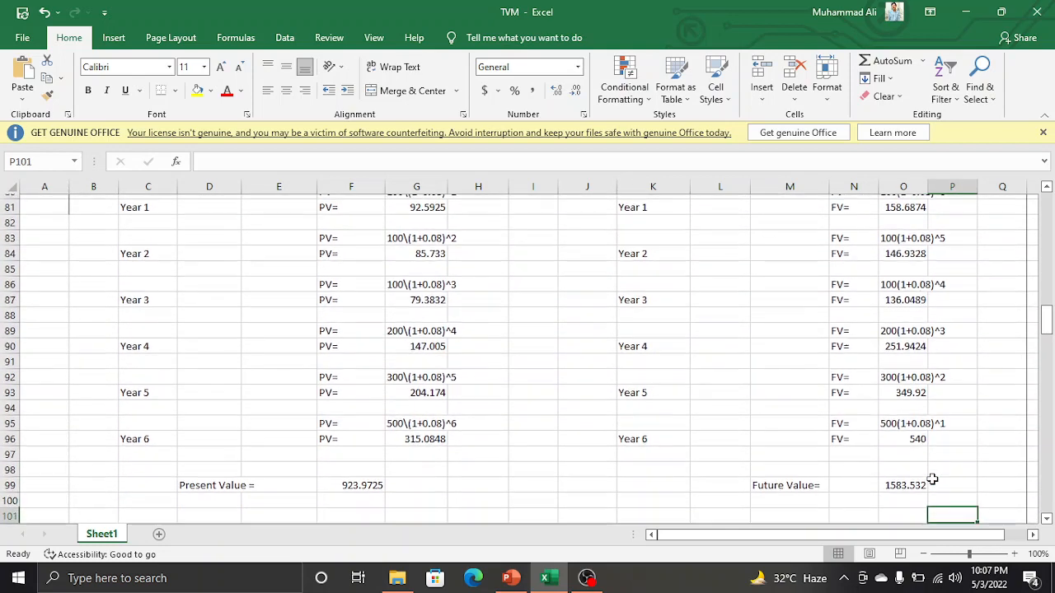
pyautogui.doubleClick(910, 481)
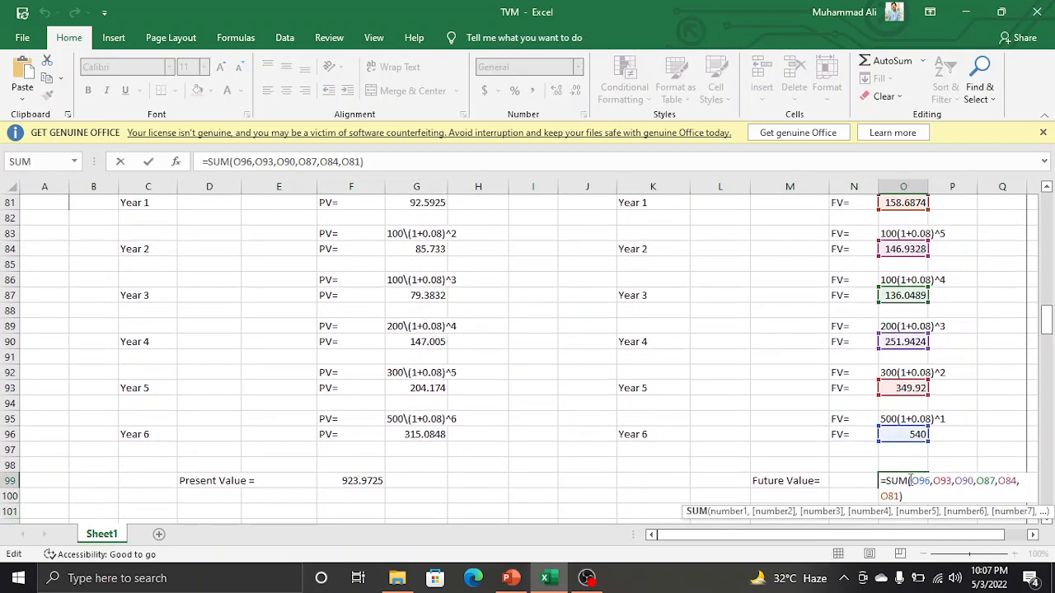
pyautogui.press('Return')
# Go to Problem 5.20 and examine its statement and the rate in E108
pyautogui.press('Down')
pyautogui.press('Down')
pyautogui.press('Left')
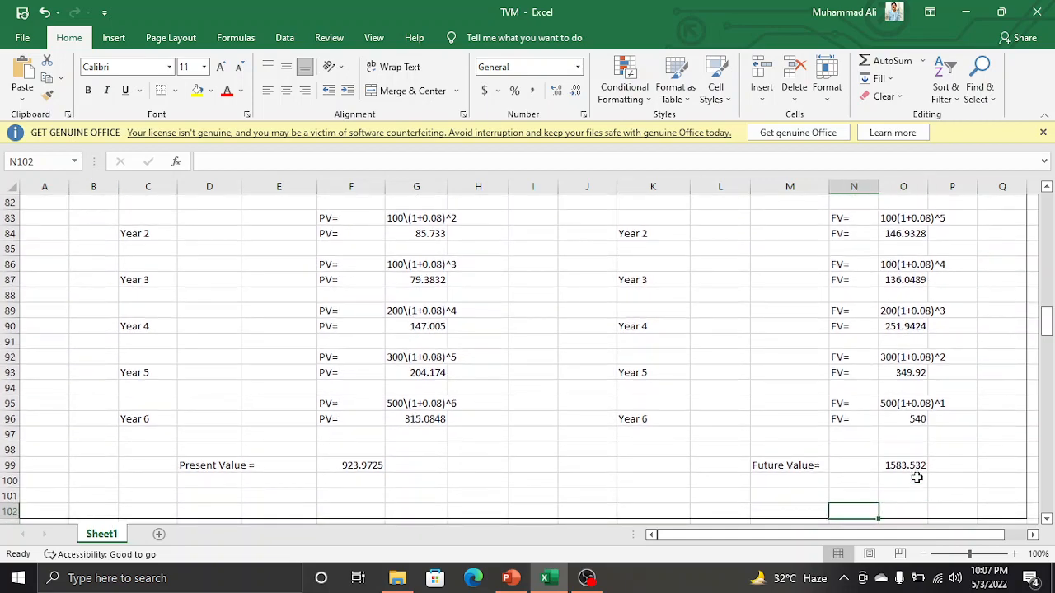
pyautogui.press('Left')
pyautogui.press('Left')
pyautogui.press('Left')
pyautogui.press('Left')
pyautogui.press('Left')
pyautogui.press('Left')
pyautogui.press('Left')
pyautogui.press('Left')
pyautogui.press('Left')
pyautogui.press('Down')
pyautogui.press('Down')
pyautogui.press('Down')
pyautogui.press('Down')
pyautogui.press('Down')
pyautogui.press('Down')
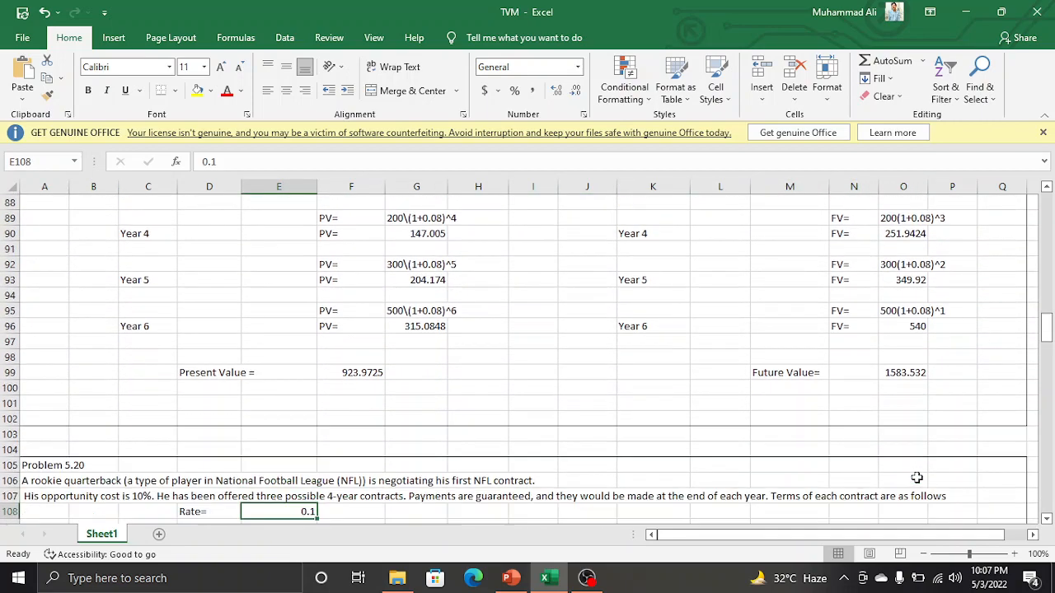
# Examine the yearly payments of the three contracts offered in Problem 5.20
pyautogui.press('Down')
pyautogui.press('Down')
pyautogui.press('Down')
pyautogui.press('Down')
pyautogui.press('Down')
pyautogui.press('Down')
pyautogui.press('Down')
pyautogui.press('Down')
pyautogui.press('Down')
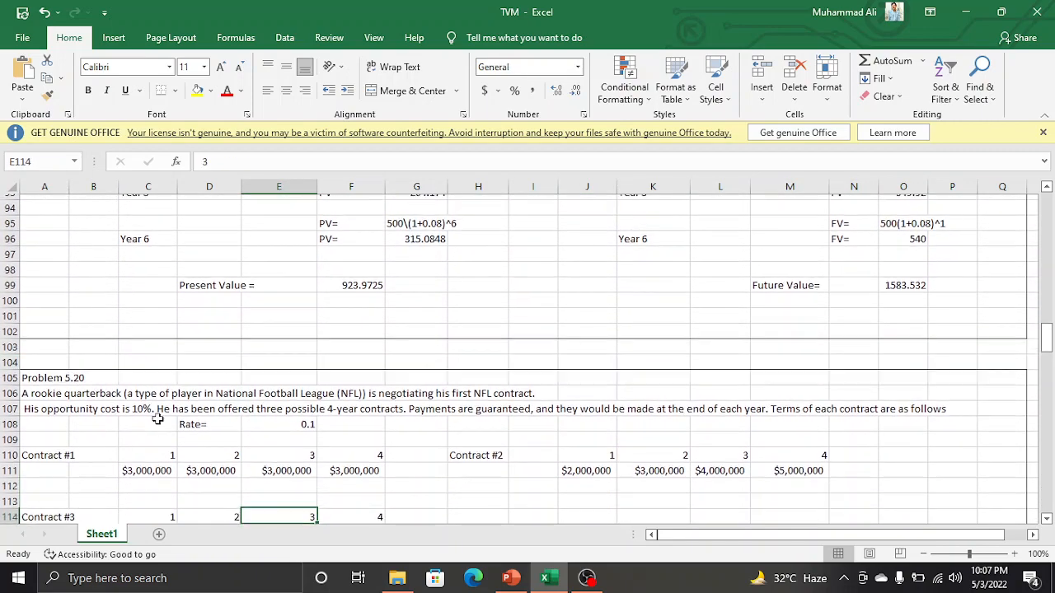
pyautogui.press('Down')
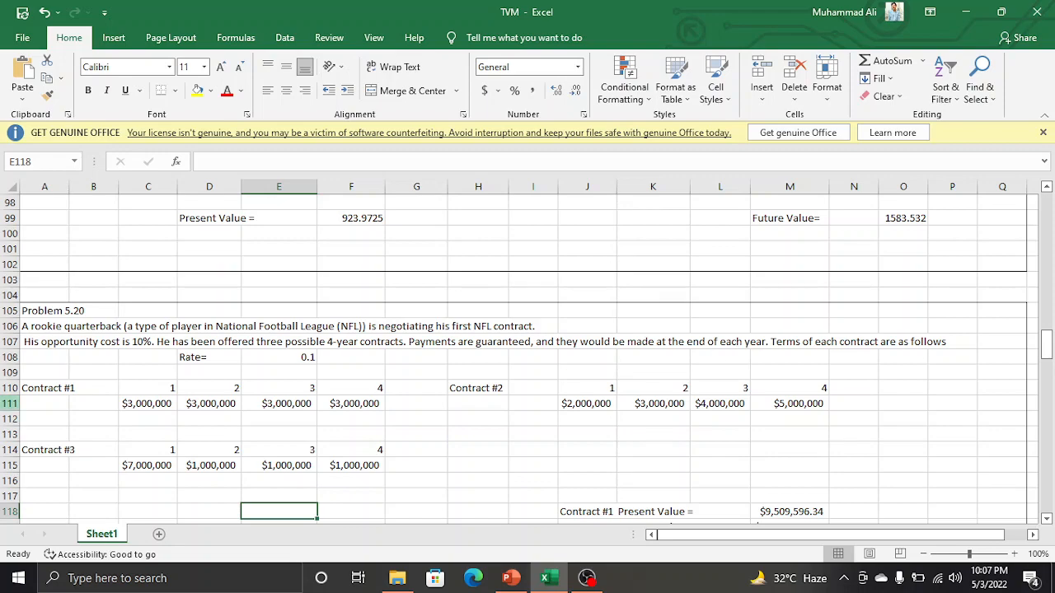
# Examine the present values of the three contracts and the choice stated below them in Problem 5.20
pyautogui.press('Down')
pyautogui.press('Down')
pyautogui.press('Down')
pyautogui.press('Down')
pyautogui.press('Down')
pyautogui.press('Down')
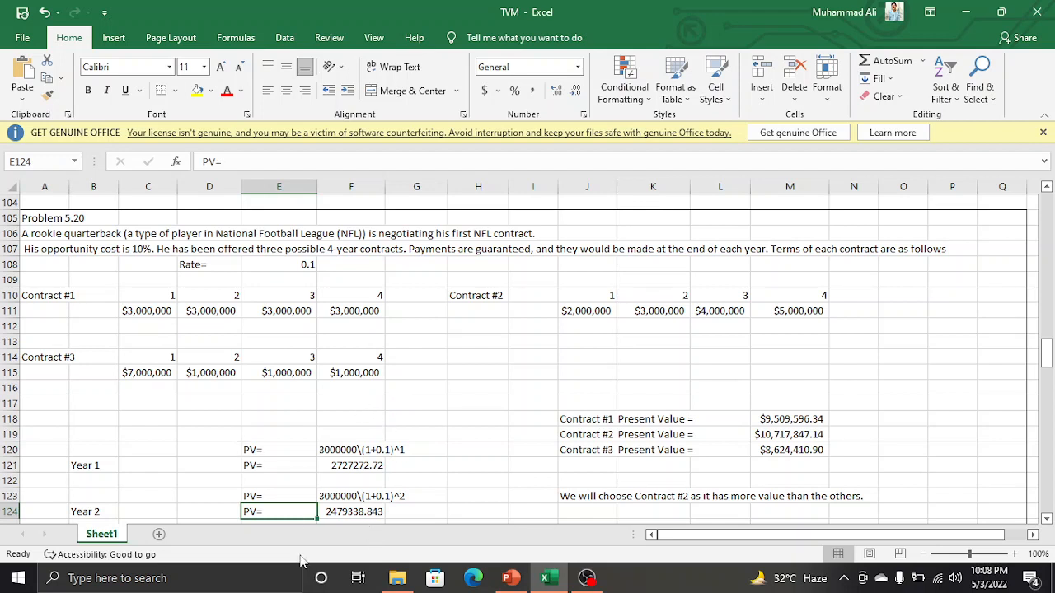
# Review the Year 1 to Year 4 present value calculations for the $3,000,000 payments of Contract #1
pyautogui.click(287, 449)
pyautogui.press('Down')
pyautogui.press('Down')
pyautogui.press('Down')
pyautogui.press('Down')
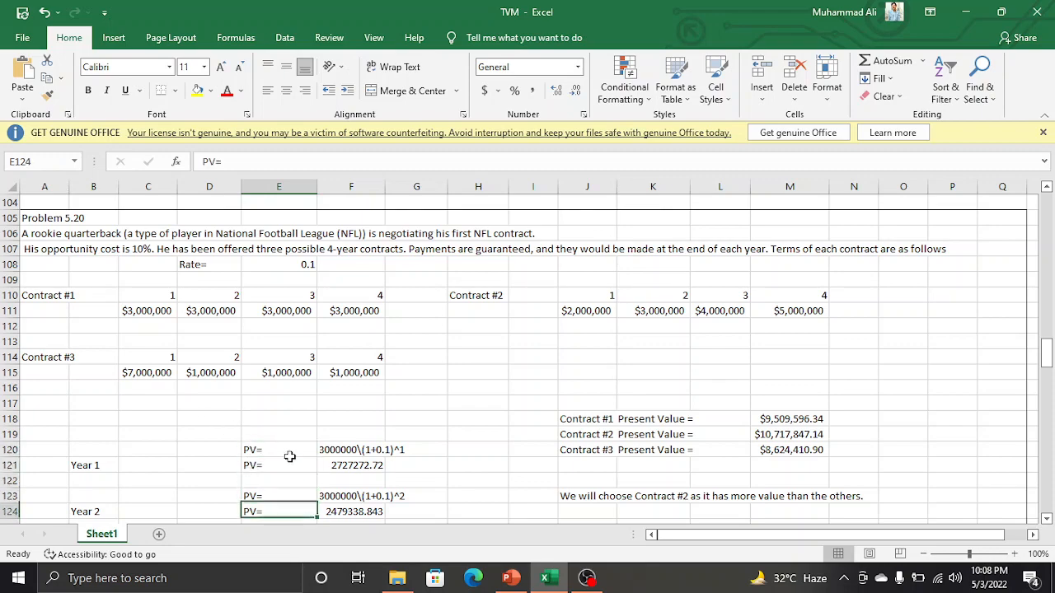
pyautogui.press('Down')
pyautogui.press('Down')
pyautogui.press('Down')
pyautogui.press('Down')
pyautogui.press('Down')
pyautogui.press('Down')
pyautogui.press('Down')
pyautogui.press('Down')
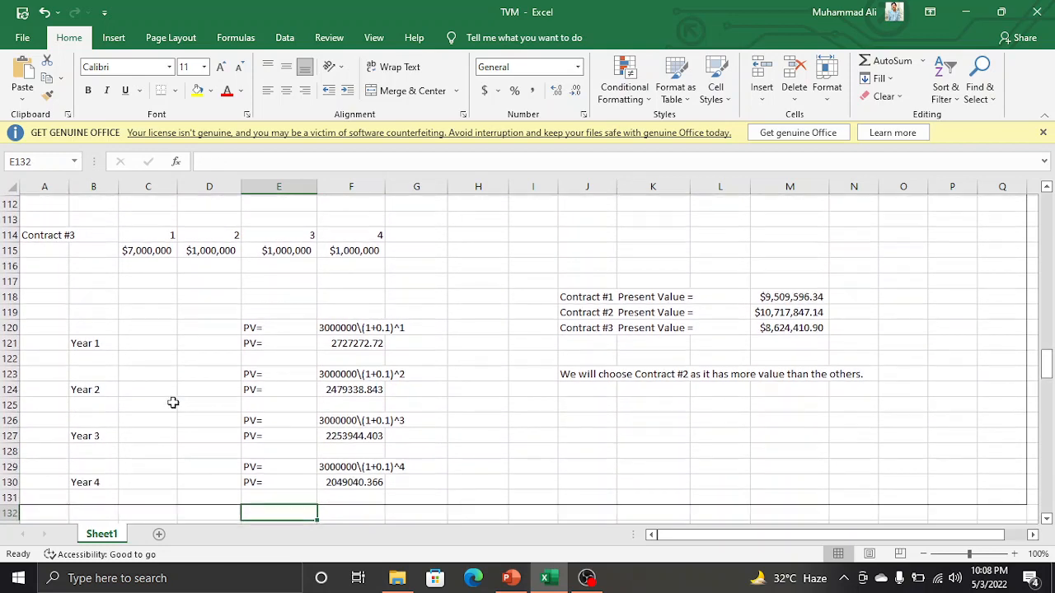
pyautogui.press('Down')
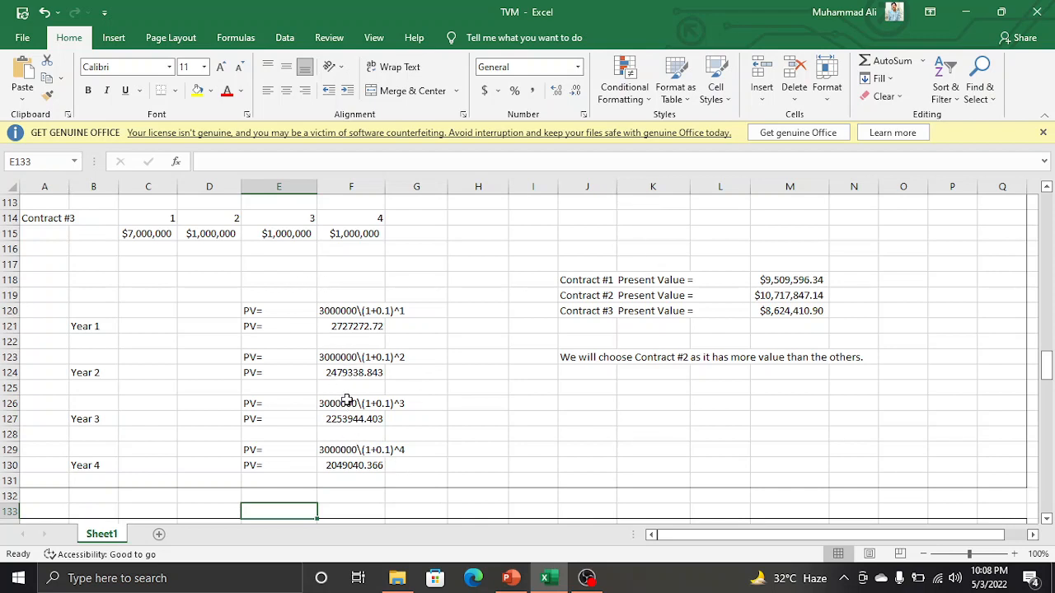
pyautogui.scroll(-1, 369, 478)
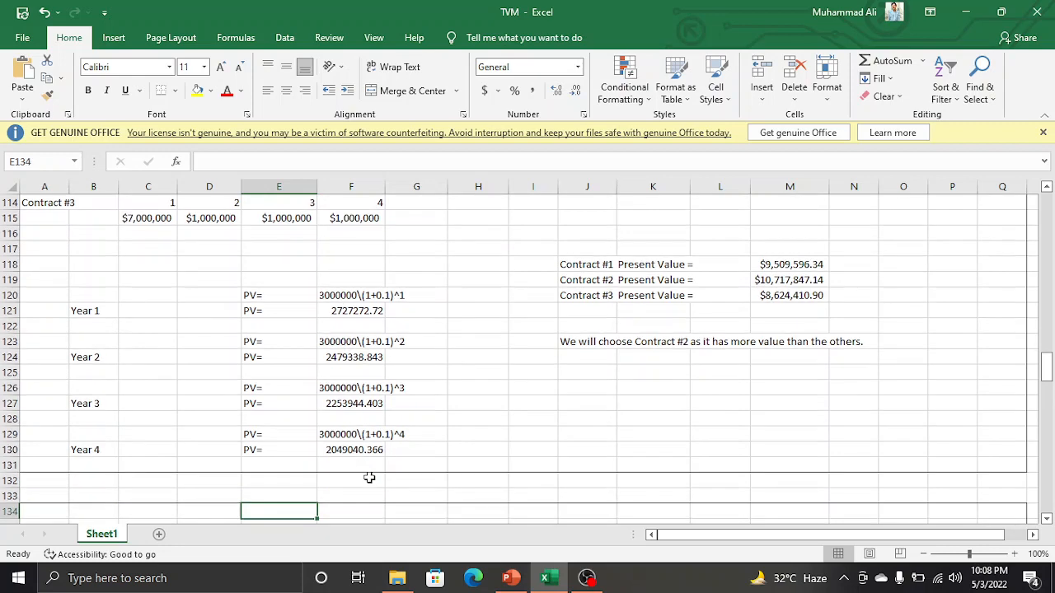
# Inspect the NPV formula for Contract #1 in M118
pyautogui.click(788, 260)
pyautogui.click(778, 249)
pyautogui.doubleClick(778, 249)
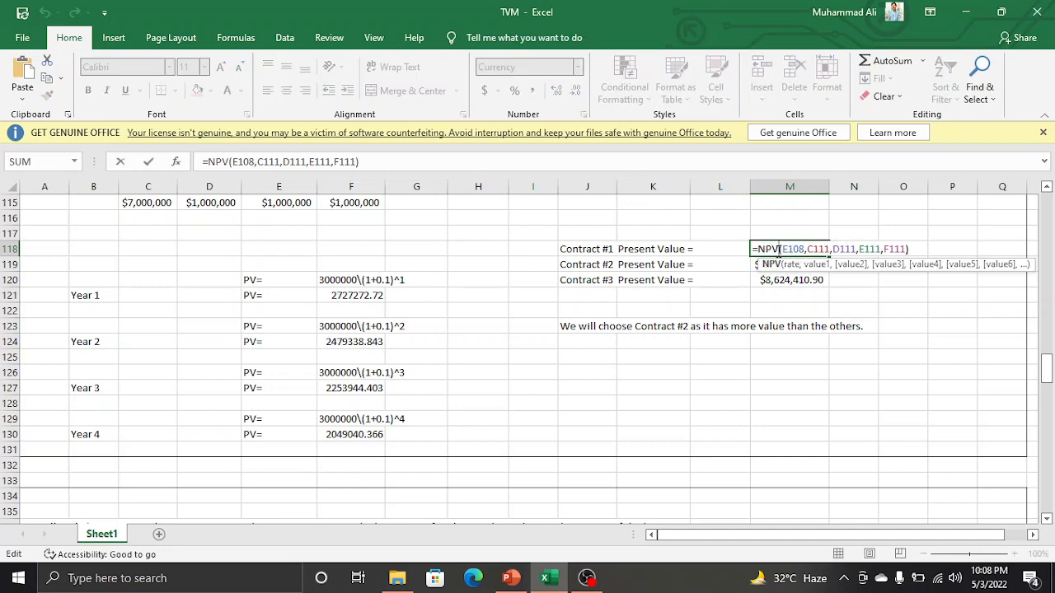
pyautogui.press('Return')
# Return to the rate and contract payments of Problem 5.20 and compare them with the three present values and the conclusion
pyautogui.press('Up')
pyautogui.press('Up')
pyautogui.press('Up')
pyautogui.press('Up')
pyautogui.press('Up')
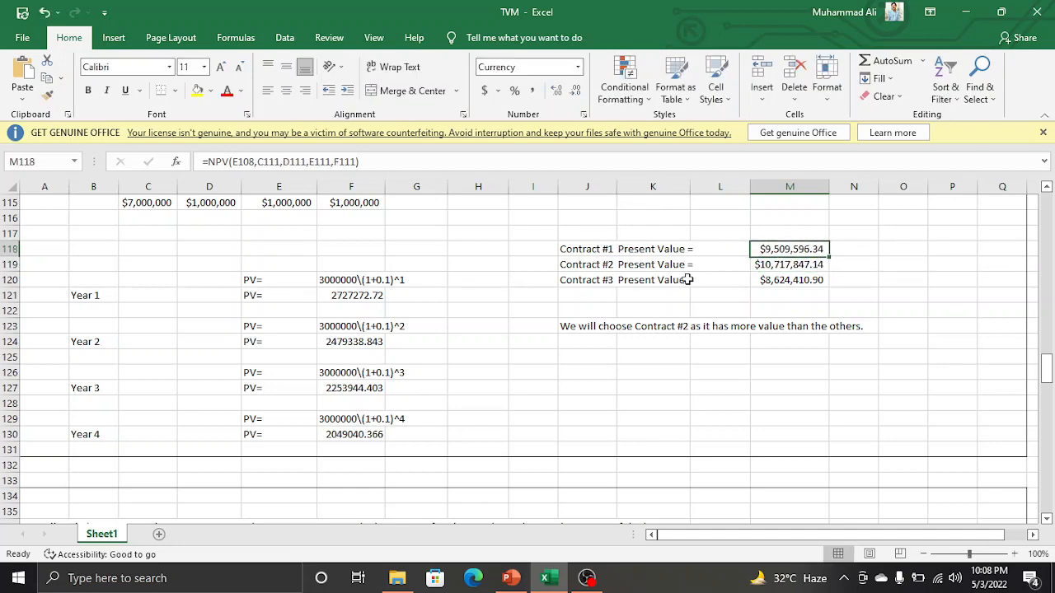
pyautogui.press('Up')
pyautogui.press('Up')
pyautogui.press('Up')
pyautogui.press('Up')
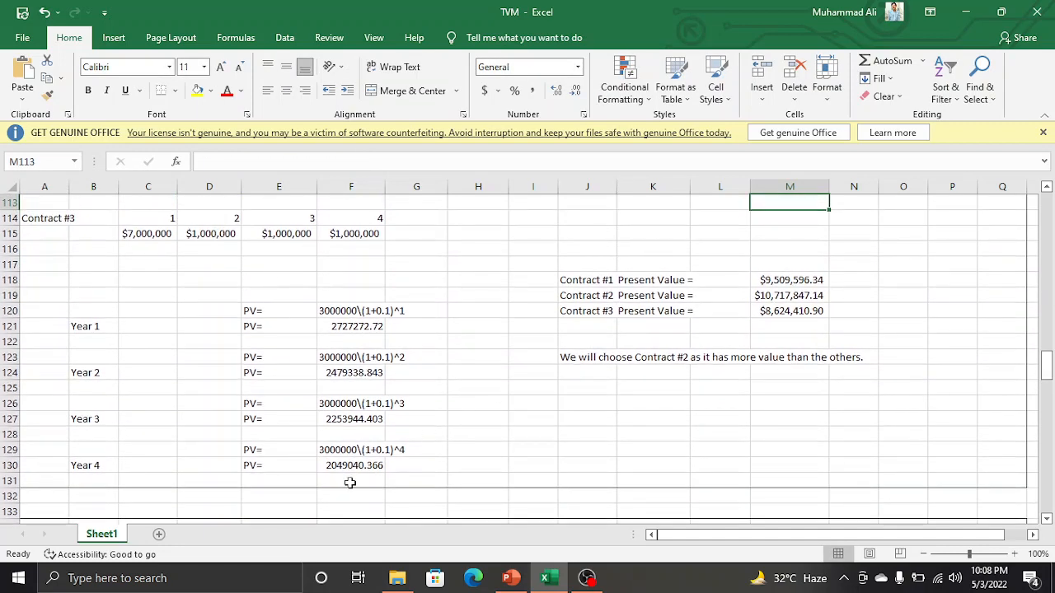
pyautogui.press('Up')
pyautogui.press('Up')
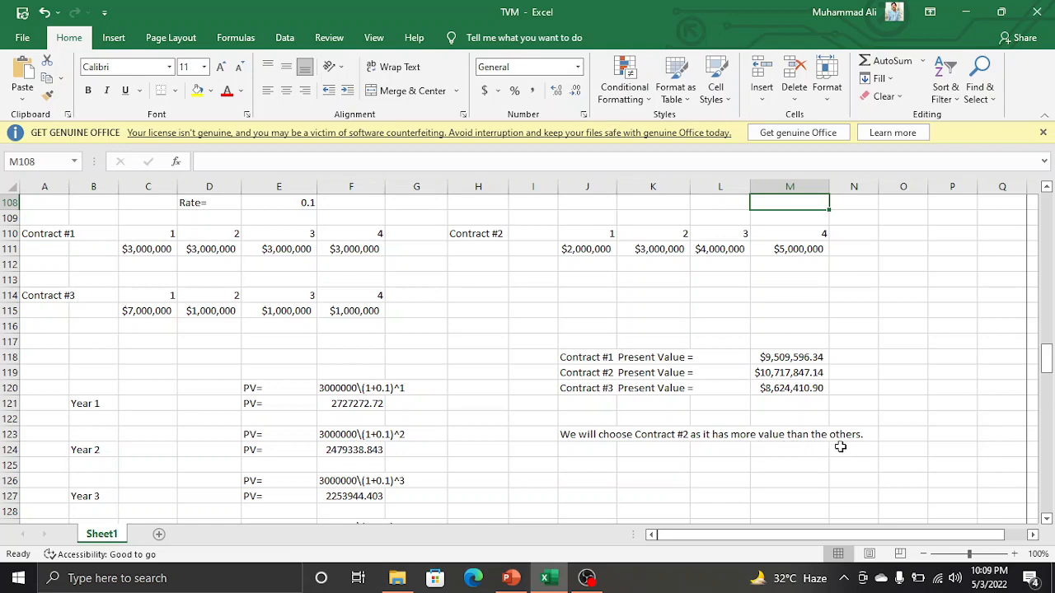
# Go to the small-scale businessman's savings problem at row 136 and examine its statement and deposit timeline
pyautogui.press('Down')
pyautogui.press('Down')
pyautogui.press('Down')
pyautogui.press('Down')
pyautogui.press('Down')
pyautogui.press('Down')
pyautogui.press('Down')
pyautogui.press('Down')
pyautogui.press('Down')
pyautogui.press('Down')
pyautogui.press('Down')
pyautogui.press('Down')
pyautogui.press('Down')
pyautogui.press('Down')
pyautogui.press('Down')
pyautogui.press('Down')
pyautogui.press('Down')
pyautogui.press('Down')
pyautogui.press('Down')
pyautogui.press('Down')
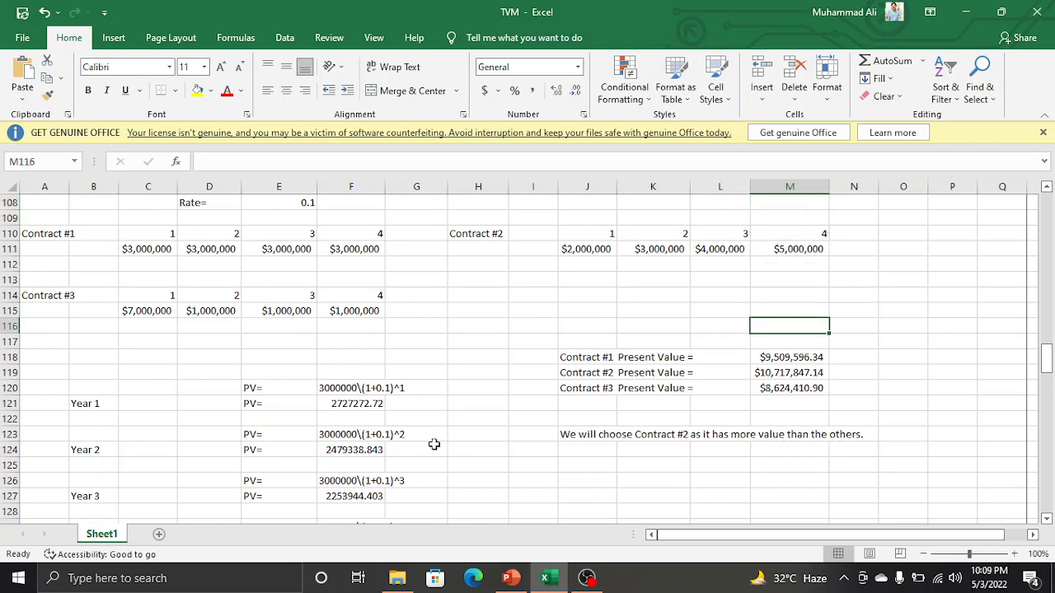
pyautogui.press('Down')
pyautogui.press('Down')
pyautogui.press('Down')
pyautogui.press('Down')
pyautogui.press('Down')
pyautogui.press('Down')
pyautogui.press('Down')
pyautogui.press('Down')
pyautogui.press('Down')
pyautogui.press('Down')
pyautogui.press('Down')
pyautogui.press('Down')
pyautogui.press('Down')
pyautogui.press('Down')
pyautogui.press('Down')
pyautogui.press('Down')
pyautogui.press('Down')
pyautogui.press('Down')
pyautogui.press('Down')
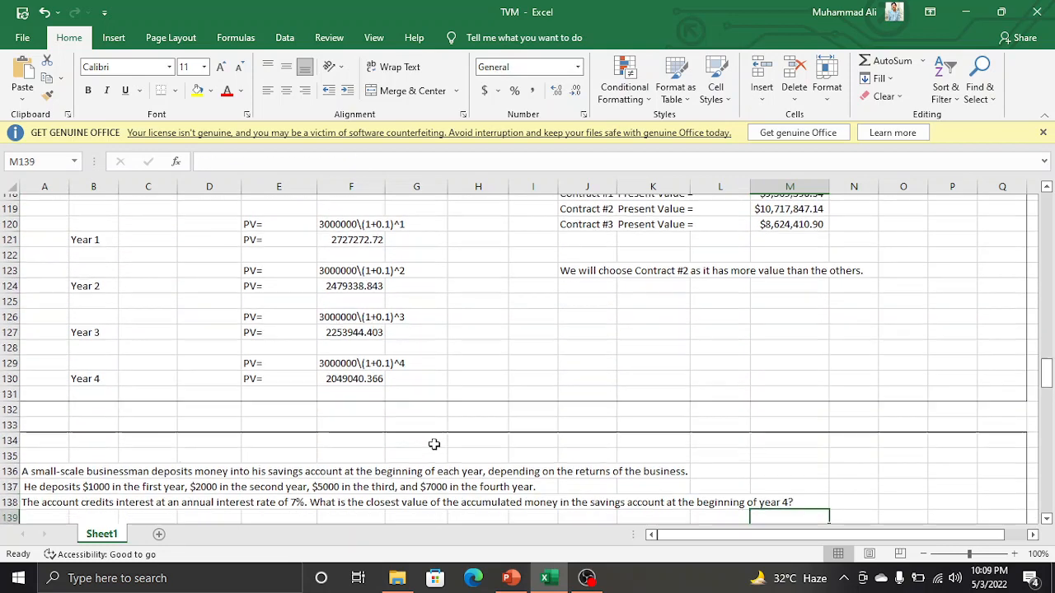
pyautogui.press('Left')
pyautogui.press('Down')
pyautogui.press('Left')
pyautogui.press('Left')
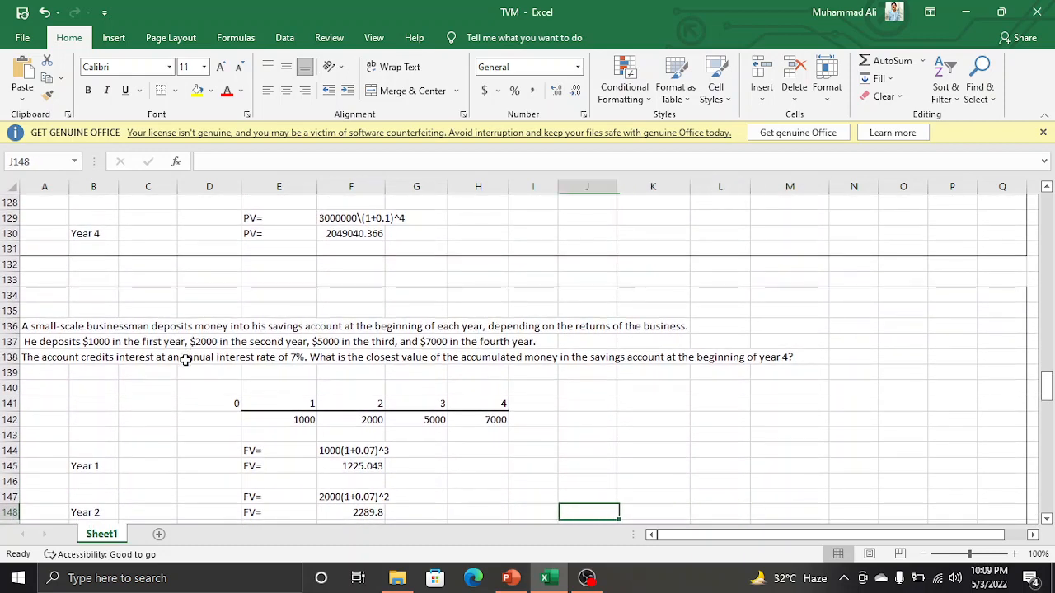
pyautogui.press('Left')
pyautogui.press('Down')
pyautogui.press('Left')
pyautogui.press('Left')
pyautogui.press('Left')
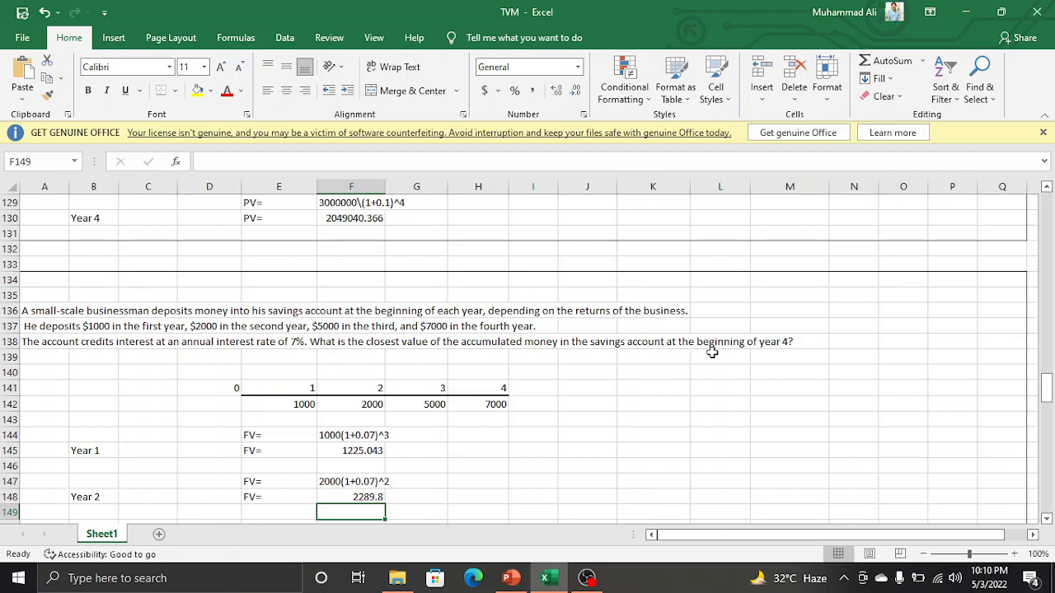
# Review the Year 1 to Year 3 future value calculations for the savings deposits
pyautogui.press('Down')
pyautogui.press('Down')
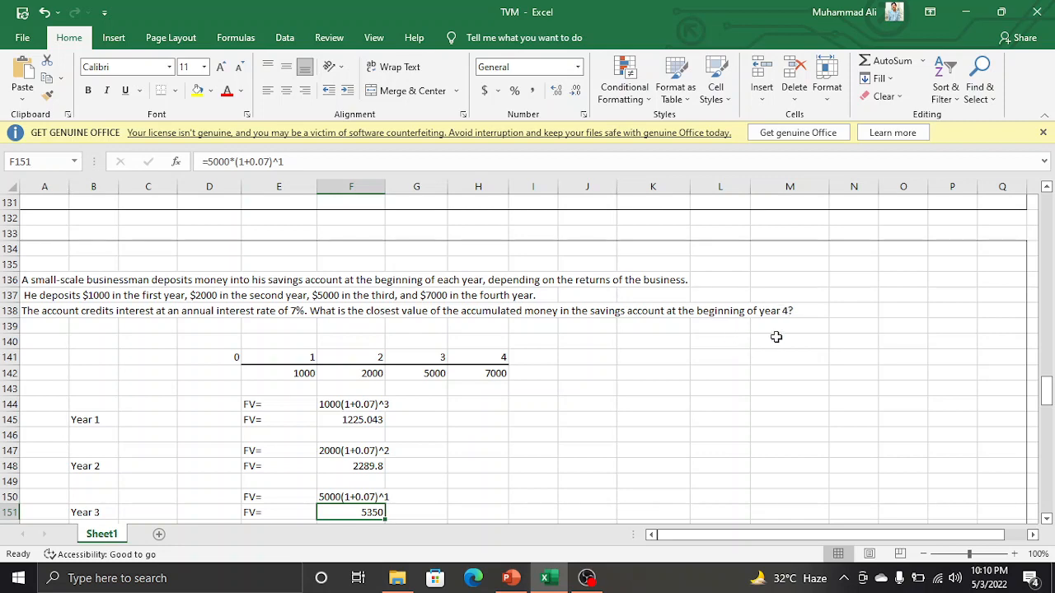
pyautogui.press('Down')
pyautogui.press('Down')
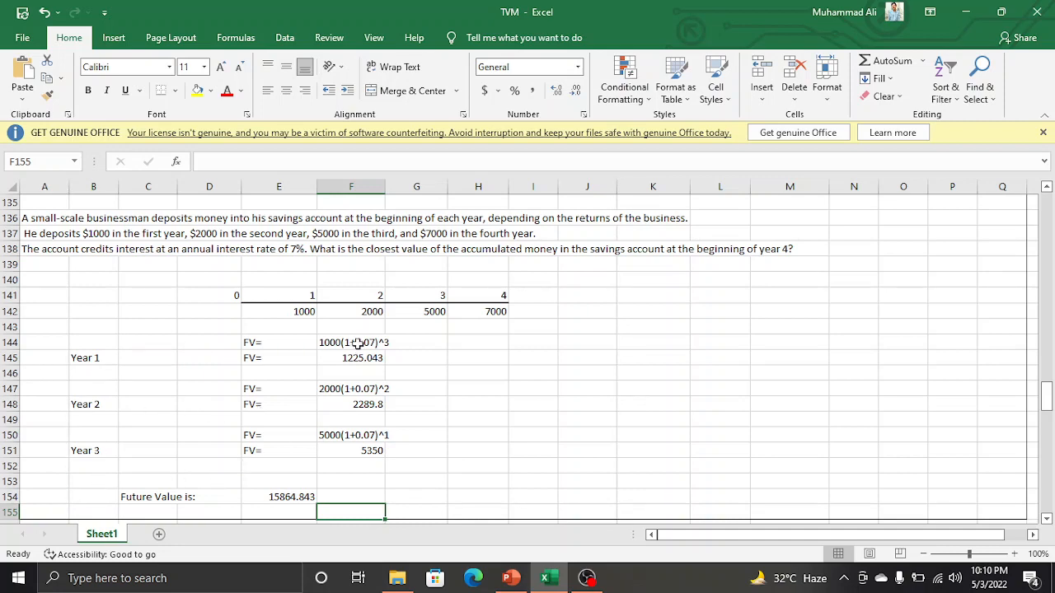
pyautogui.press('Down')
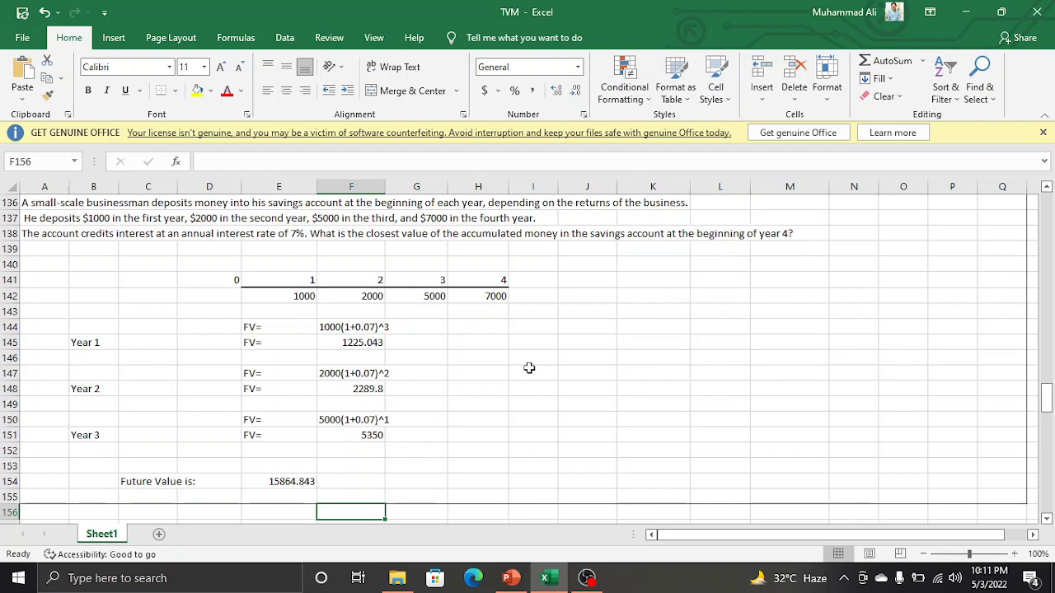
# Inspect the total future value formula in E154 for the savings problem
pyautogui.click(293, 479)
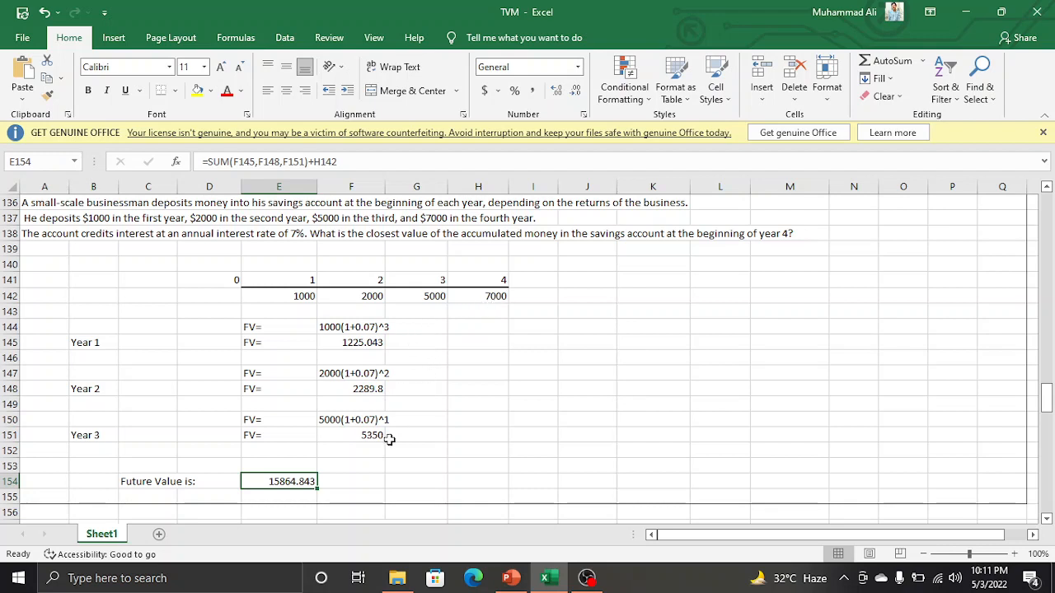
pyautogui.doubleClick(278, 481)
pyautogui.press('Return')
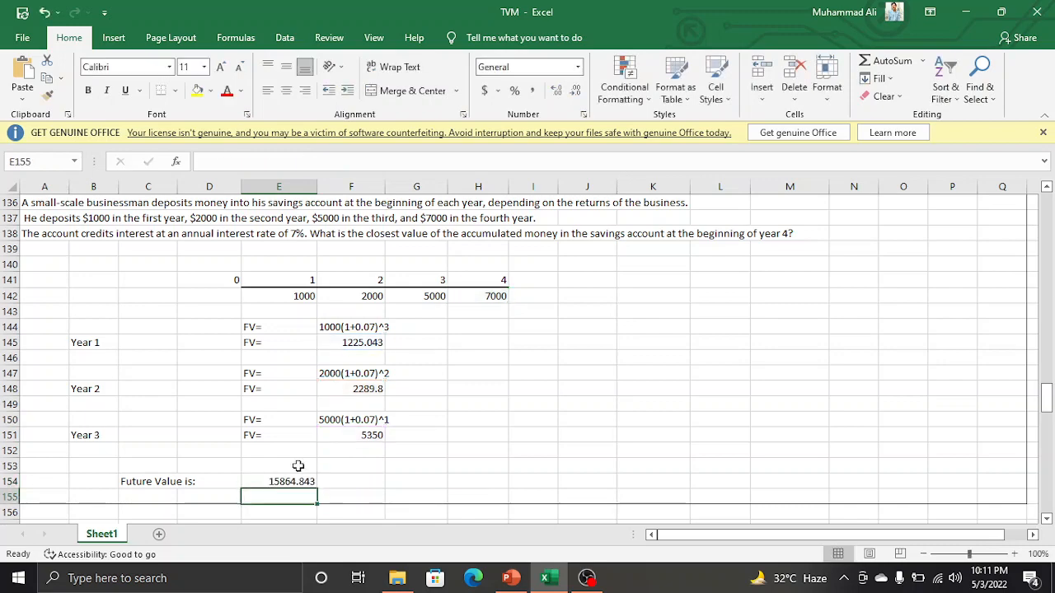
# Go to the Annuities section and examine the problem statement, rate and payment rows for the ordinary annuity and annuity due
pyautogui.press('Down')
pyautogui.press('Down')
pyautogui.press('Down')
pyautogui.press('Down')
pyautogui.press('Down')
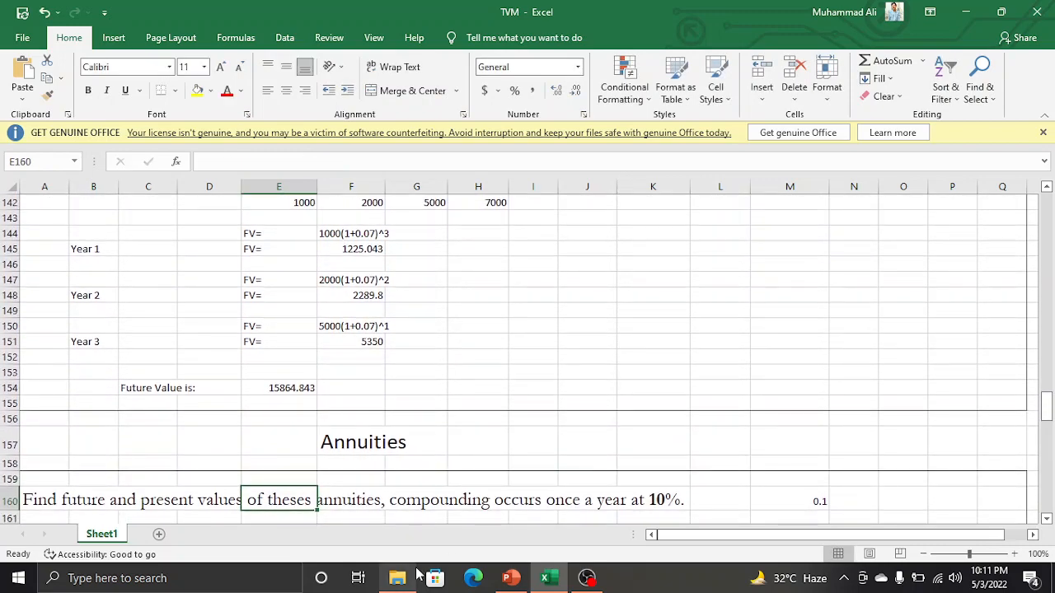
pyautogui.press('Down')
pyautogui.press('Down')
pyautogui.press('Down')
pyautogui.press('Down')
pyautogui.press('Down')
pyautogui.press('Down')
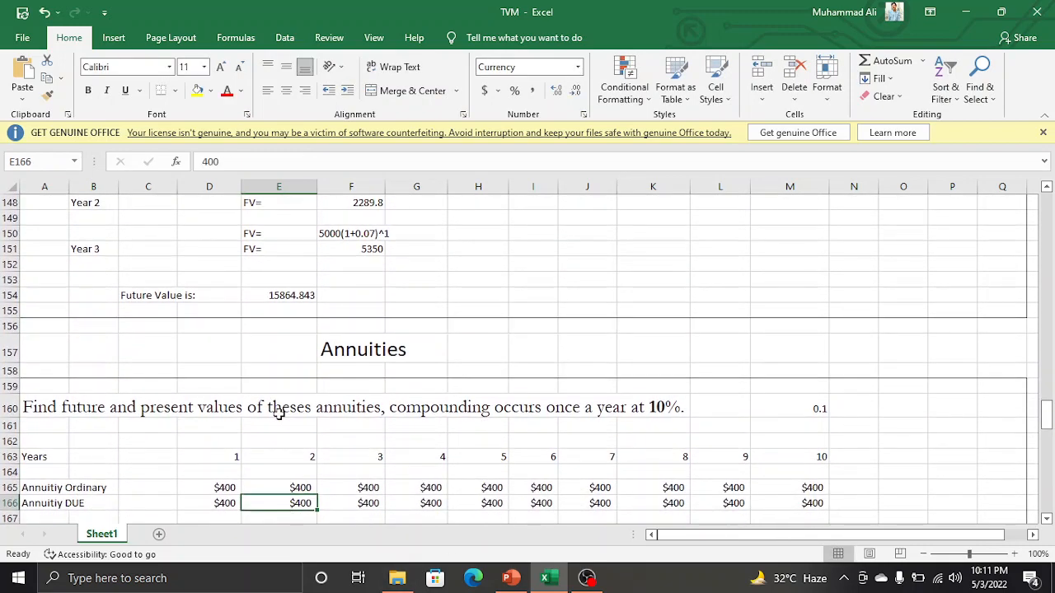
pyautogui.press('Down')
pyautogui.press('Down')
pyautogui.press('Down')
pyautogui.press('Down')
pyautogui.press('Down')
pyautogui.press('Down')
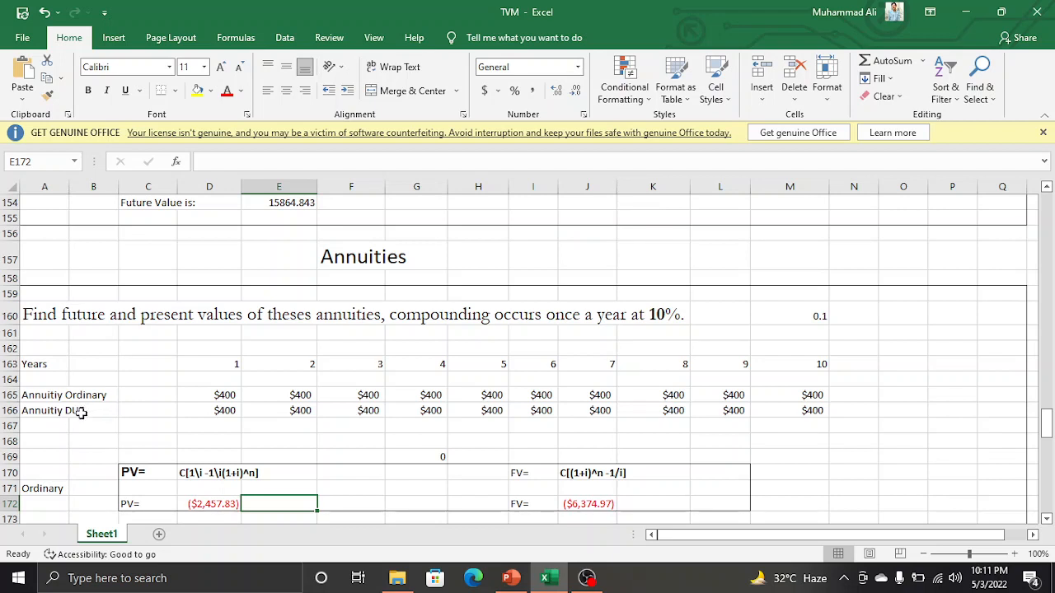
# Examine the present and future value formulas for the ordinary annuity and the annuity due in rows 170 to 177
pyautogui.click(146, 411)
pyautogui.press('Down')
pyautogui.press('Down')
pyautogui.press('Down')
pyautogui.press('Down')
pyautogui.press('Down')
pyautogui.press('Down')
pyautogui.press('Down')
pyautogui.press('Down')
pyautogui.press('Down')
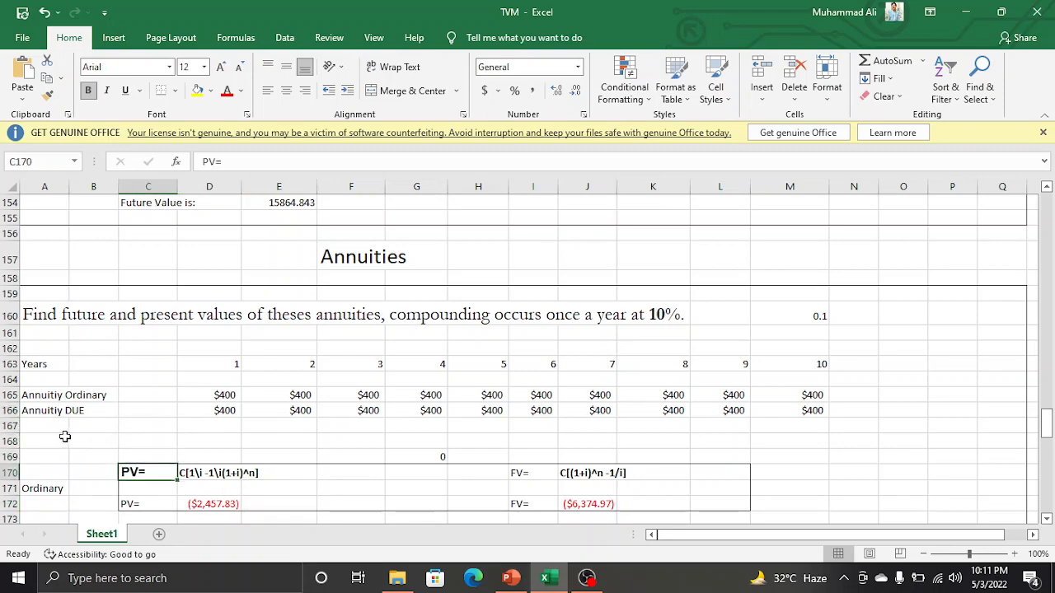
pyautogui.press('Down')
pyautogui.press('Down')
pyautogui.press('Down')
pyautogui.press('Down')
pyautogui.press('Down')
pyautogui.press('Down')
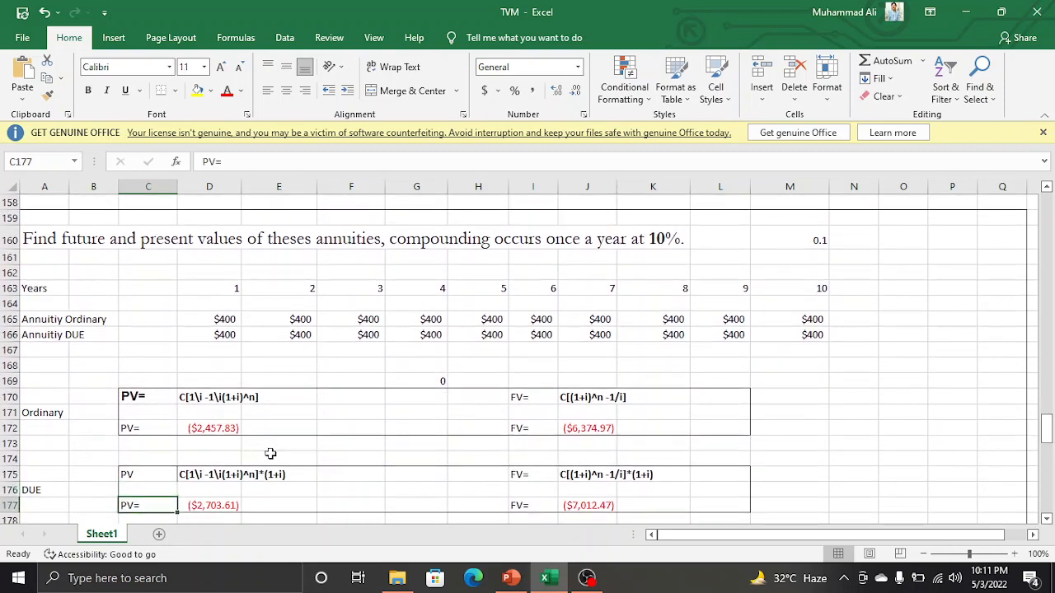
pyautogui.press('Up')
pyautogui.press('Up')
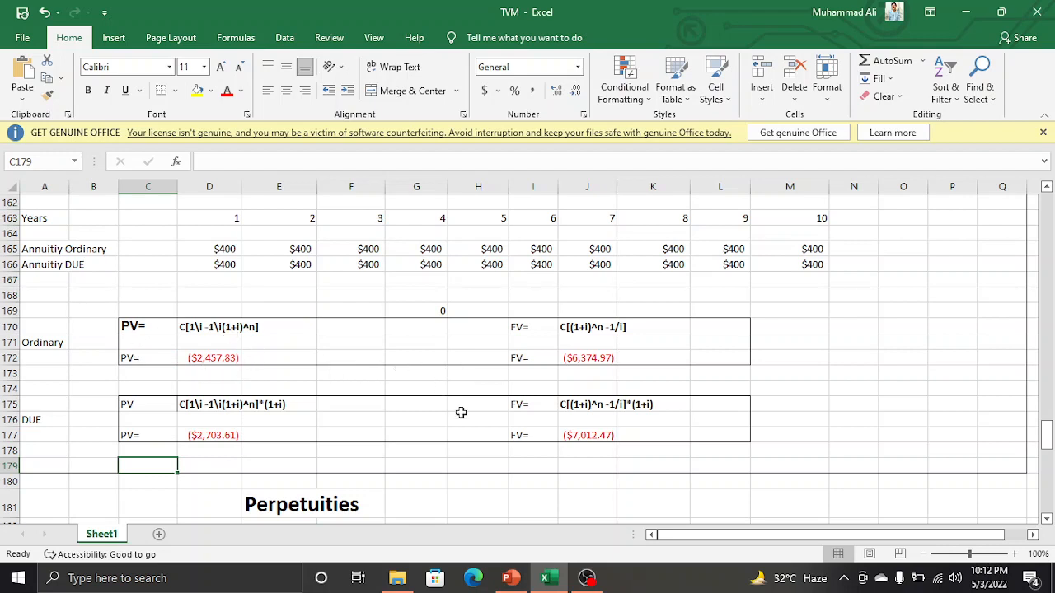
# Return to the annuity timeline at row 163 and recheck the payments against the ordinary and due formulas
pyautogui.press('Up')
pyautogui.press('Up')
pyautogui.press('Up')
pyautogui.press('Up')
pyautogui.press('Up')
pyautogui.press('Up')
pyautogui.press('Up')
pyautogui.press('Up')
pyautogui.press('Up')
pyautogui.press('Up')
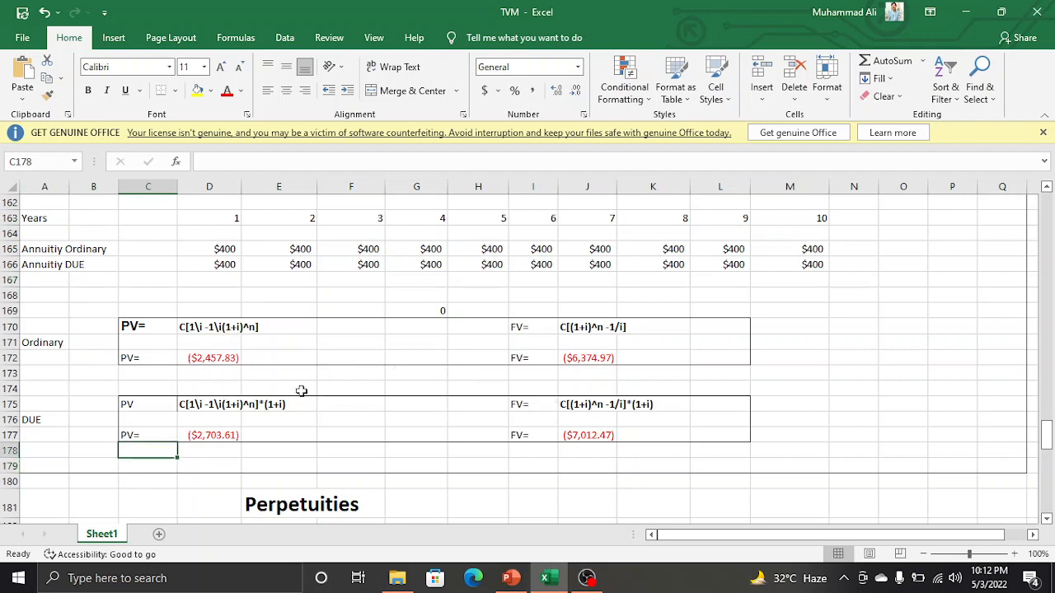
pyautogui.press('Up')
pyautogui.press('Up')
pyautogui.press('Up')
pyautogui.press('Up')
pyautogui.press('Up')
pyautogui.press('Up')
pyautogui.press('Up')
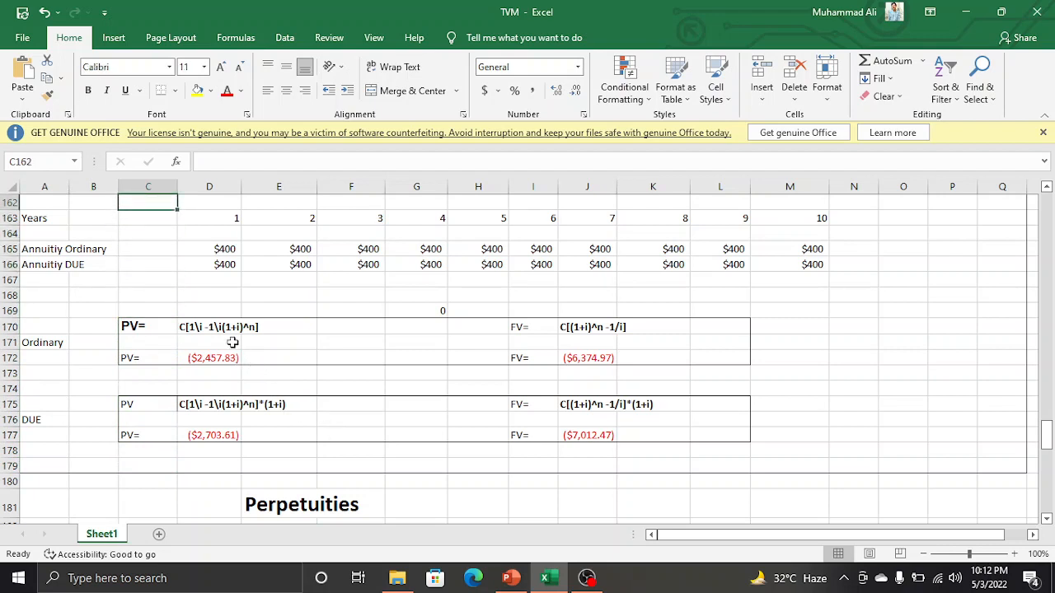
pyautogui.press('Down')
pyautogui.press('Down')
pyautogui.press('Down')
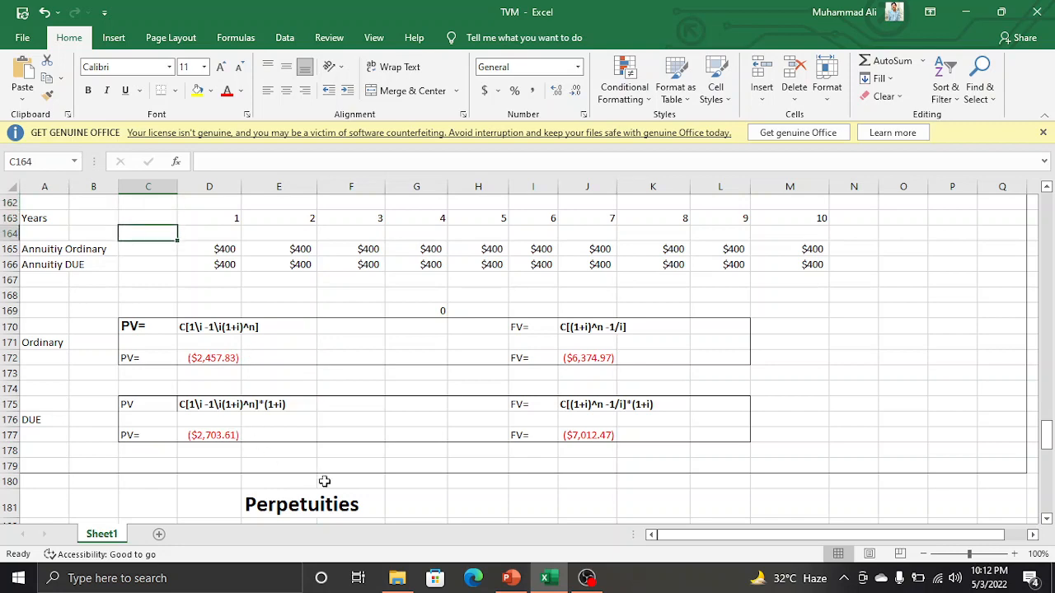
# Go to the Perpetuities section and examine the Stock ABN problem statement with its price, dividend and growth rate inputs
pyautogui.press('Down')
pyautogui.press('Down')
pyautogui.press('Down')
pyautogui.press('Down')
pyautogui.press('Down')
pyautogui.press('Down')
pyautogui.press('Down')
pyautogui.press('Down')
pyautogui.press('Down')
pyautogui.press('Down')
pyautogui.press('Down')
pyautogui.press('Down')
pyautogui.press('Down')
pyautogui.press('Down')
pyautogui.press('Down')
pyautogui.press('Down')
pyautogui.press('Down')
pyautogui.press('Down')
pyautogui.press('Down')
pyautogui.press('Down')
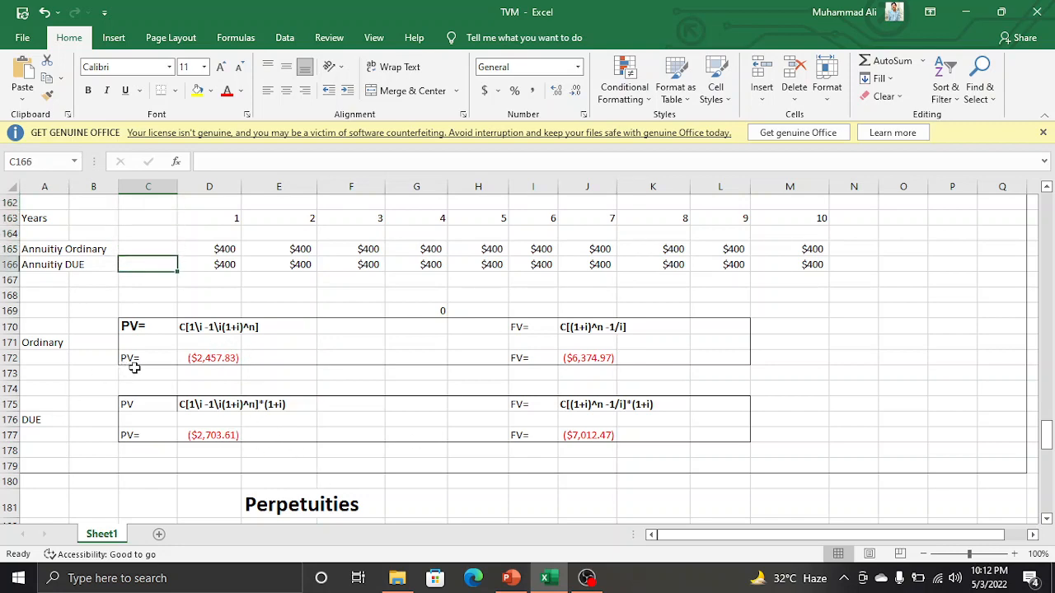
pyautogui.press('Down')
pyautogui.press('Down')
pyautogui.press('Down')
pyautogui.press('Down')
pyautogui.press('Down')
pyautogui.press('Down')
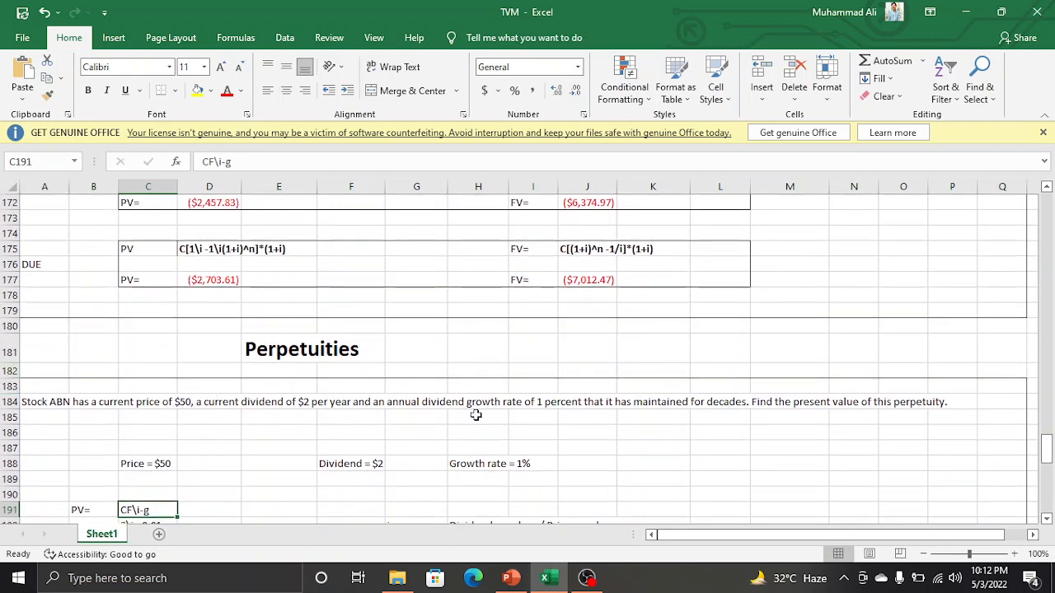
pyautogui.press('Down')
pyautogui.press('Down')
pyautogui.press('Down')
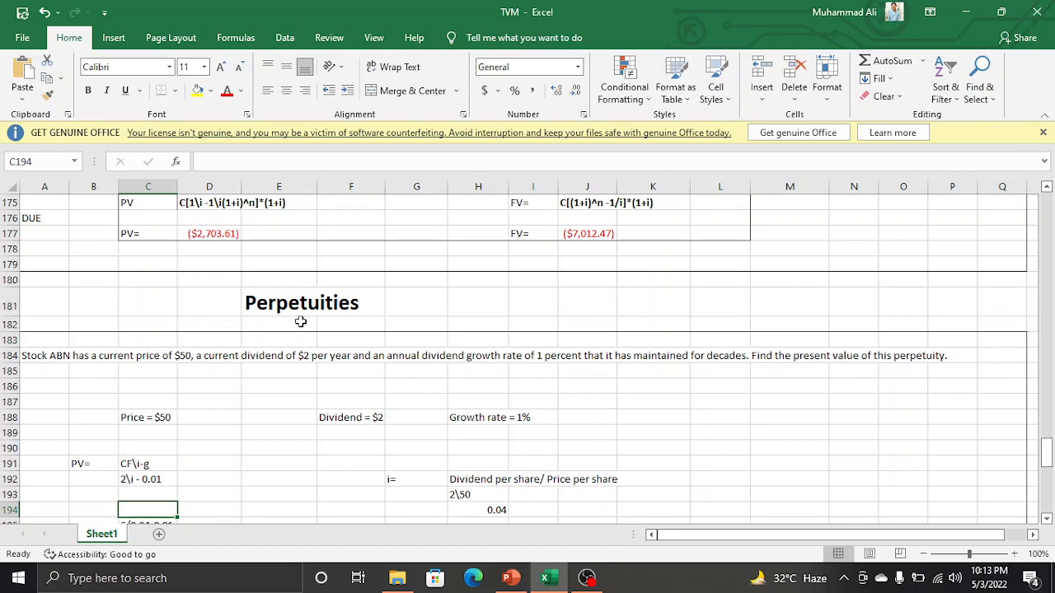
# Examine the growing perpetuity's present value calculation and the dividend-over-price rate derivation in rows 191 to 196
pyautogui.press('Down')
pyautogui.press('Down')
pyautogui.press('Down')
pyautogui.press('Down')
pyautogui.press('Down')
pyautogui.press('Down')
pyautogui.press('Down')
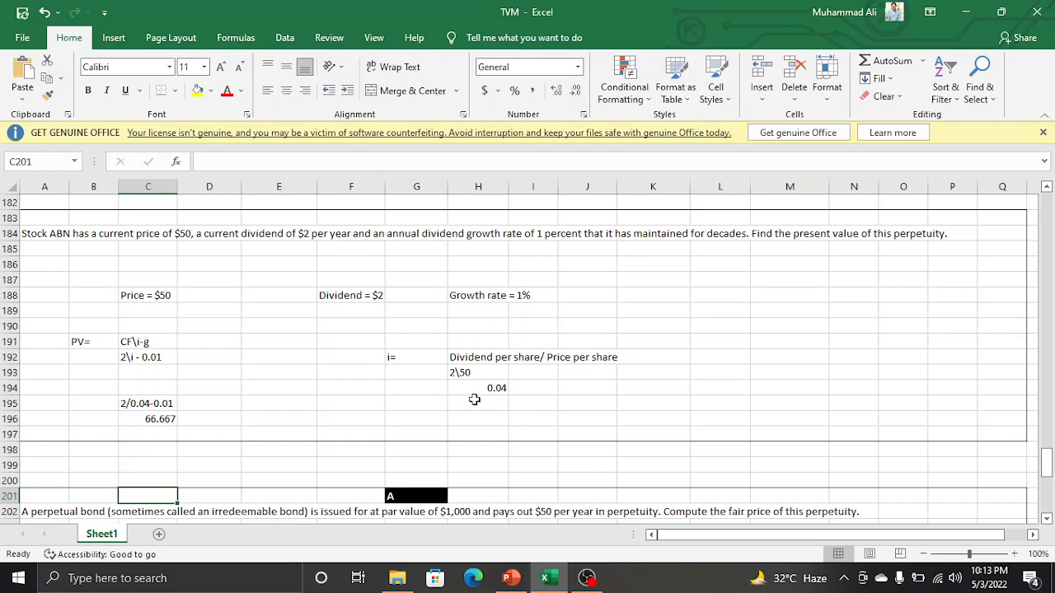
pyautogui.press('Down')
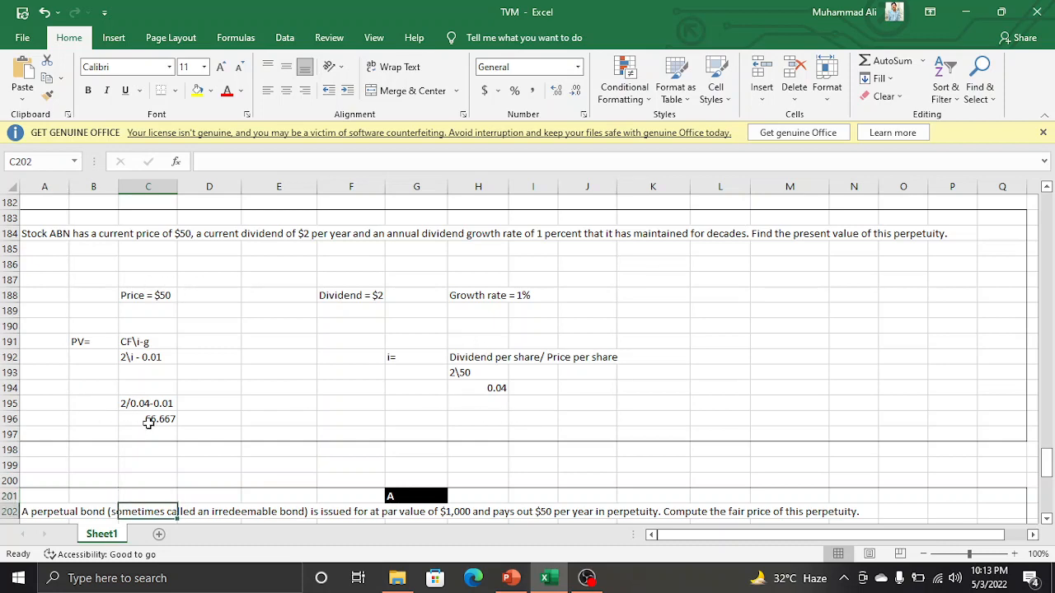
# Go to perpetual bond problem A and examine its par value, cash flow, rate and present value rows
pyautogui.press('Down')
pyautogui.press('Down')
pyautogui.press('Down')
pyautogui.press('Down')
pyautogui.press('Down')
pyautogui.press('Down')
pyautogui.press('Down')
pyautogui.press('Down')
pyautogui.press('Down')
pyautogui.press('Down')
pyautogui.press('Down')
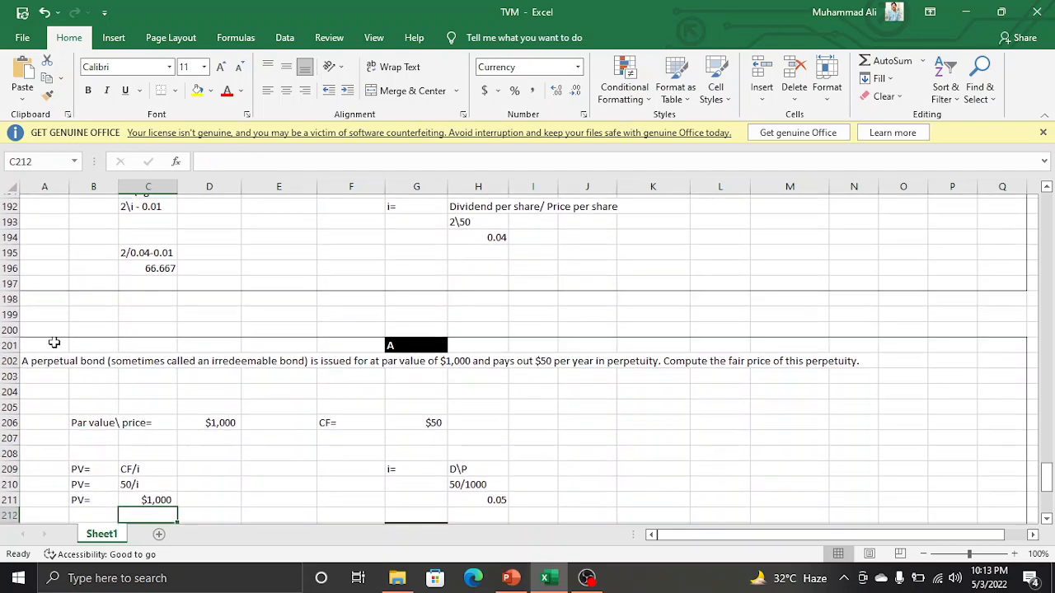
pyautogui.press('Down')
pyautogui.press('Down')
pyautogui.press('Down')
pyautogui.press('Down')
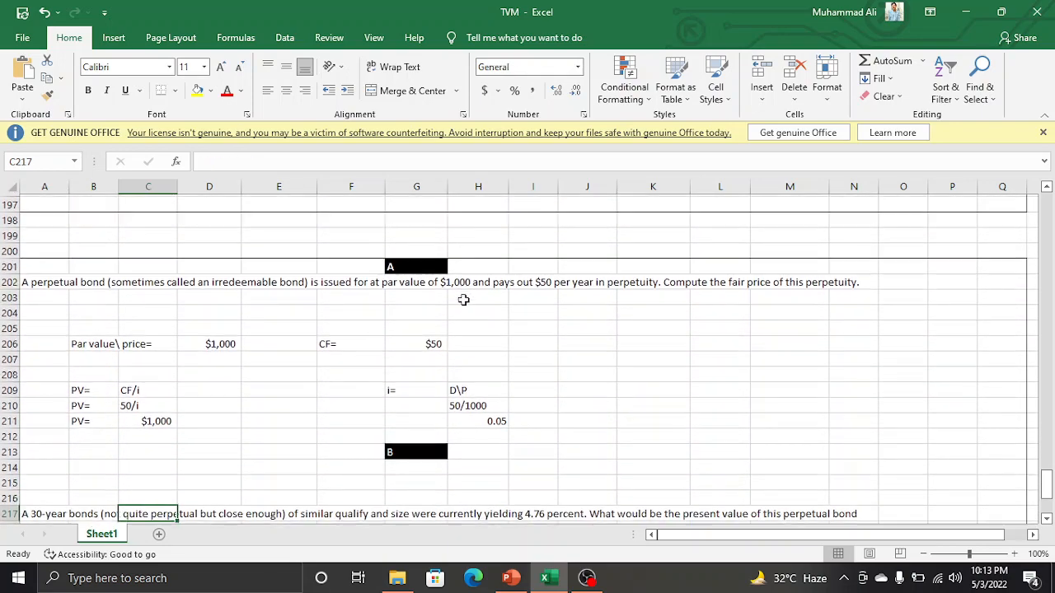
pyautogui.press('Up')
pyautogui.press('Up')
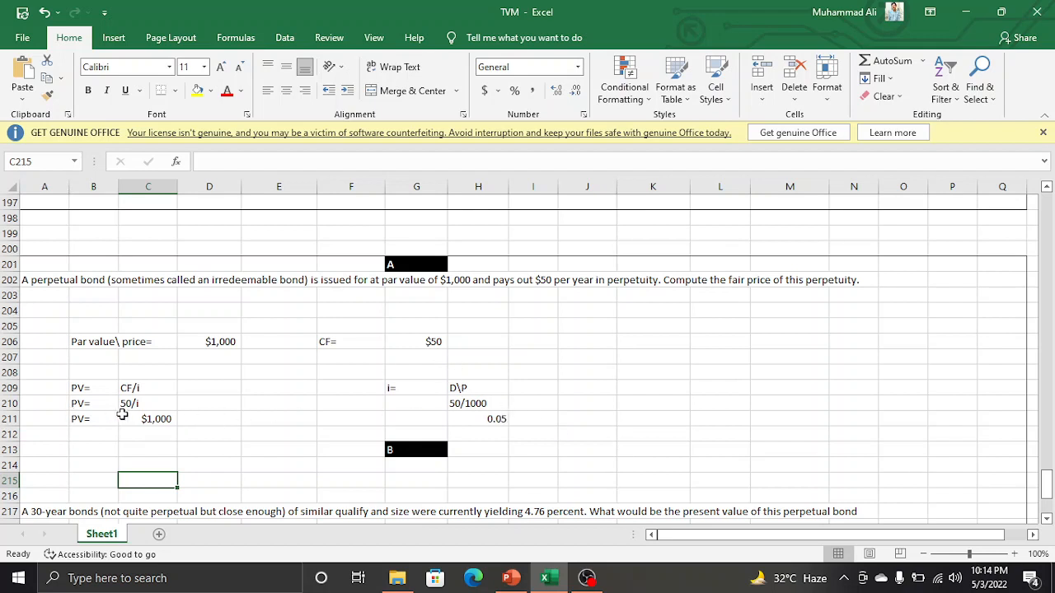
# Inspect the perpetual bond's present value formula in C211 and leave it as it is
pyautogui.click(149, 421)
pyautogui.doubleClick(150, 421)
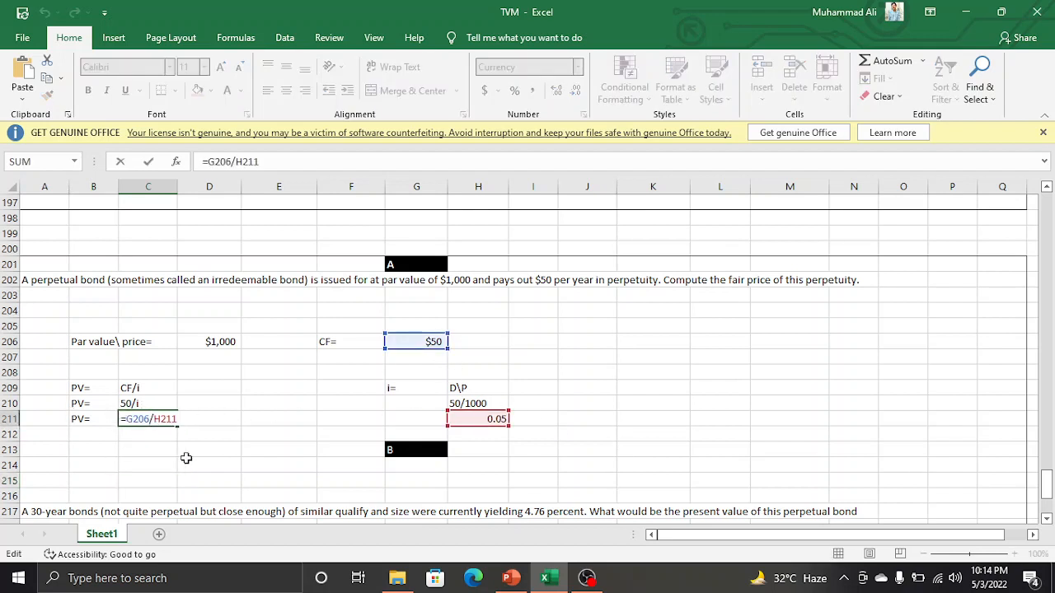
pyautogui.press('Return')
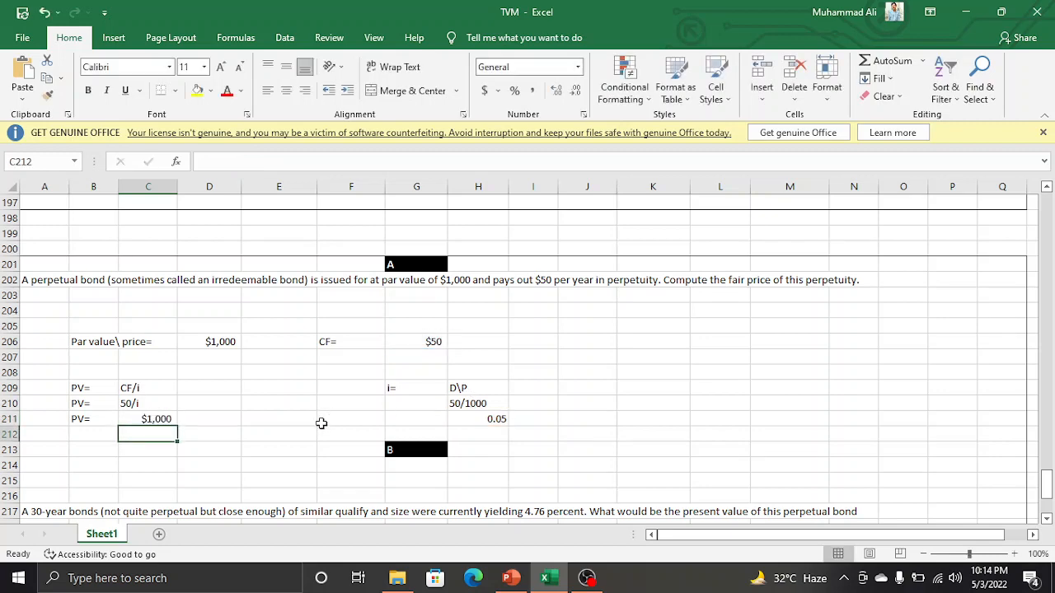
# Go to bond problem B in row 217 and examine the yield and present value calculation in rows 219 to 223
pyautogui.press('Down')
pyautogui.press('Down')
pyautogui.press('Down')
pyautogui.press('Down')
pyautogui.press('Down')
pyautogui.press('Down')
pyautogui.press('Down')
pyautogui.press('Down')
pyautogui.press('Down')
pyautogui.press('Down')
pyautogui.press('Down')
pyautogui.press('Down')
pyautogui.press('Down')
pyautogui.press('Down')
pyautogui.press('Down')
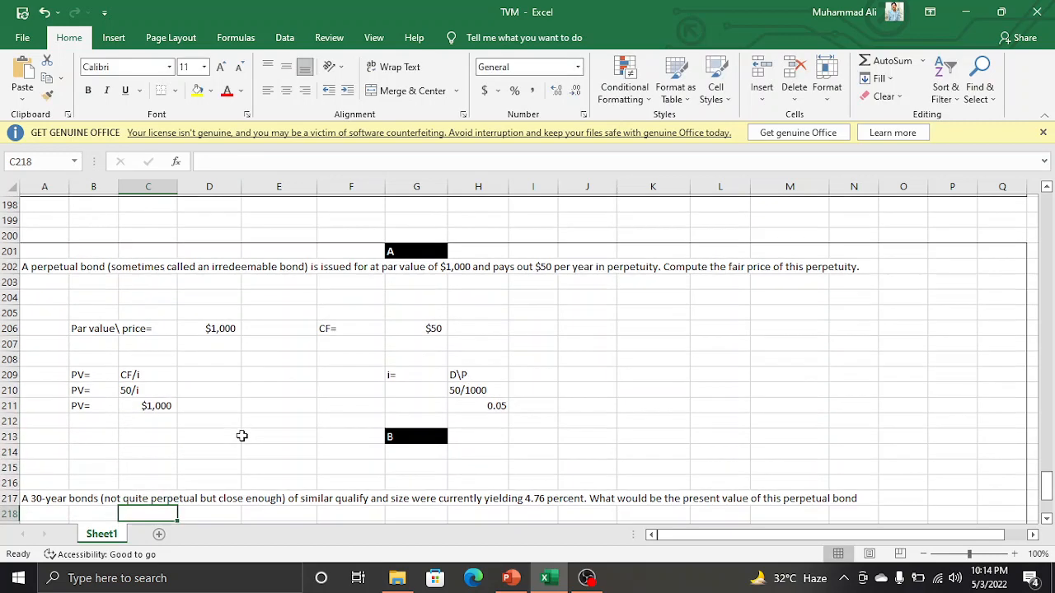
pyautogui.press('Down')
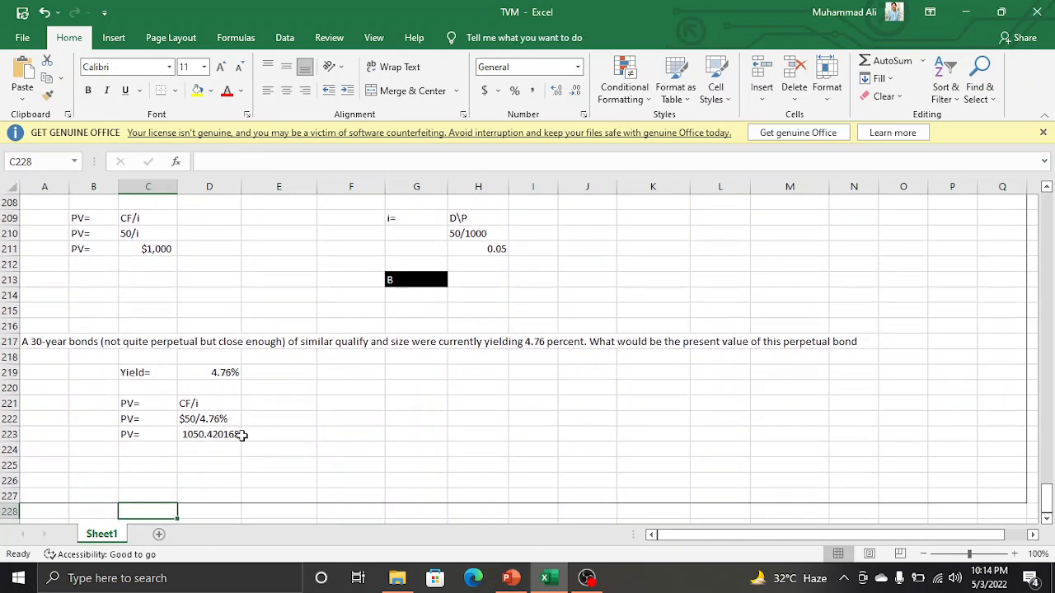
pyautogui.click(203, 404)
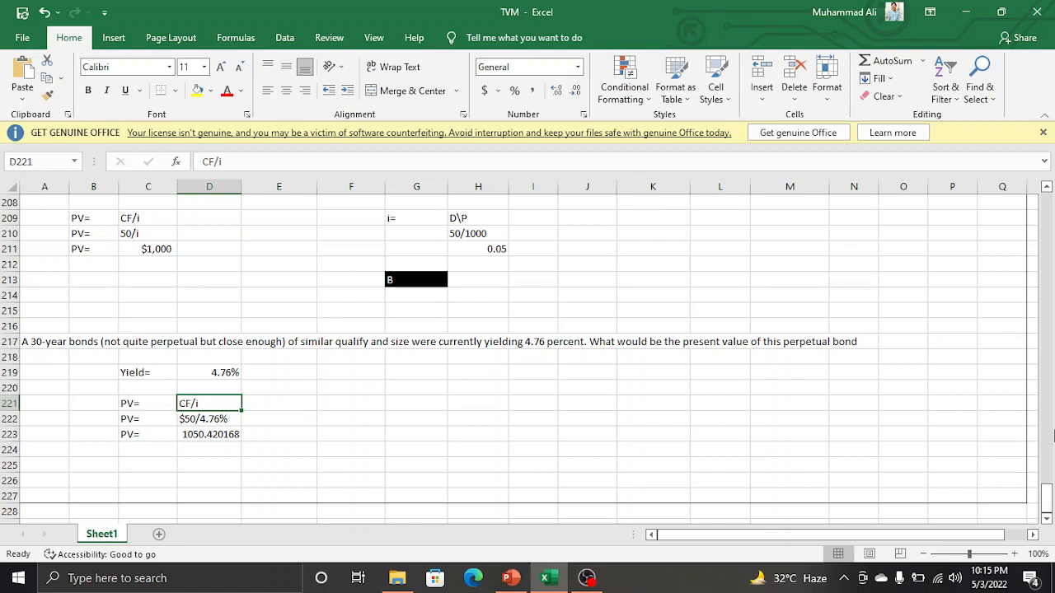
pyautogui.click(1051, 507)
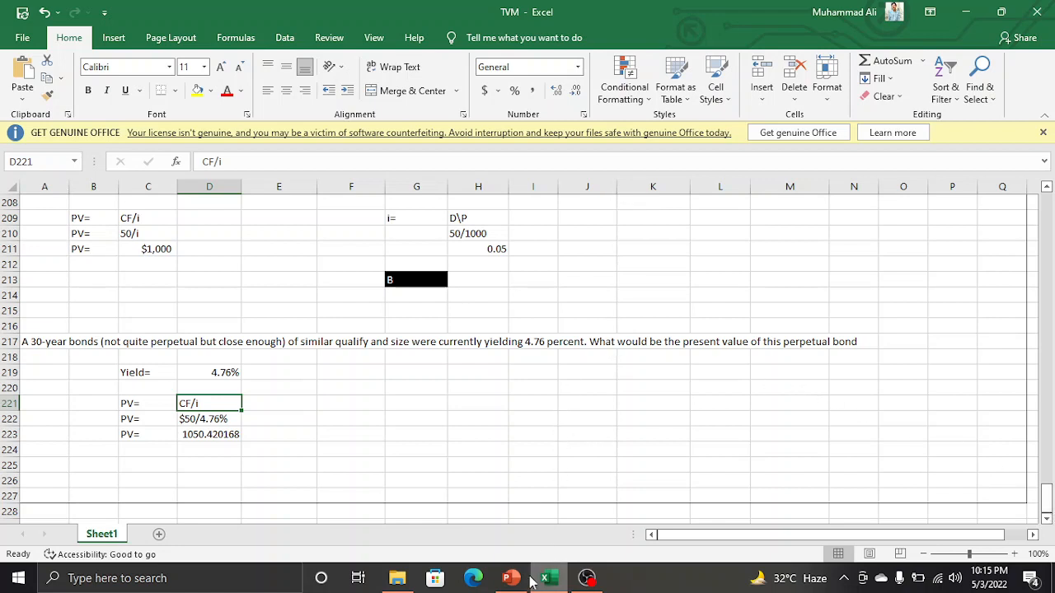
pyautogui.moveTo(508, 591)
pyautogui.moveTo(577, 585)
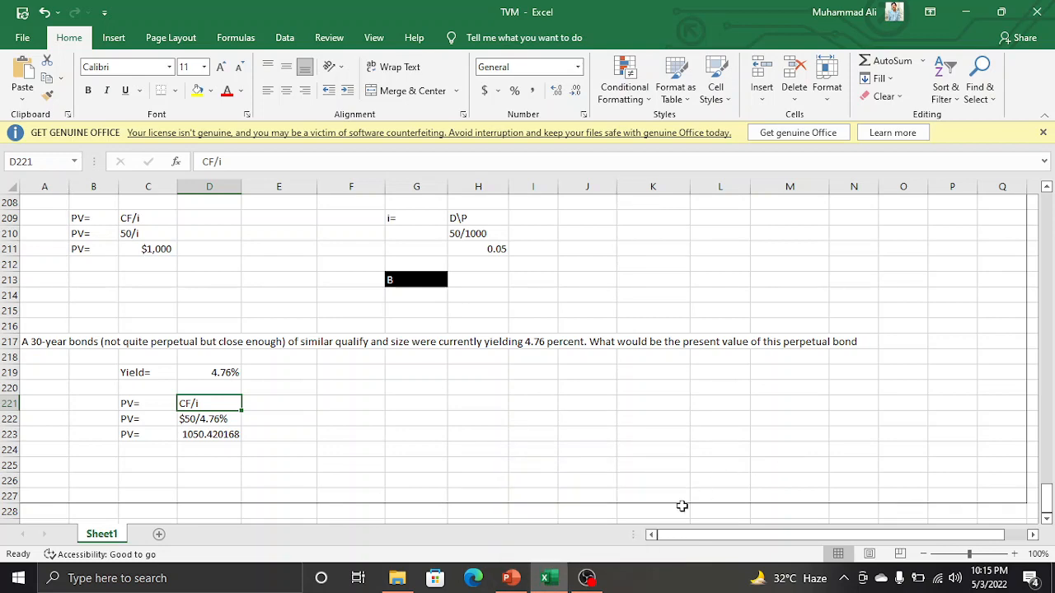
pyautogui.click(591, 578)
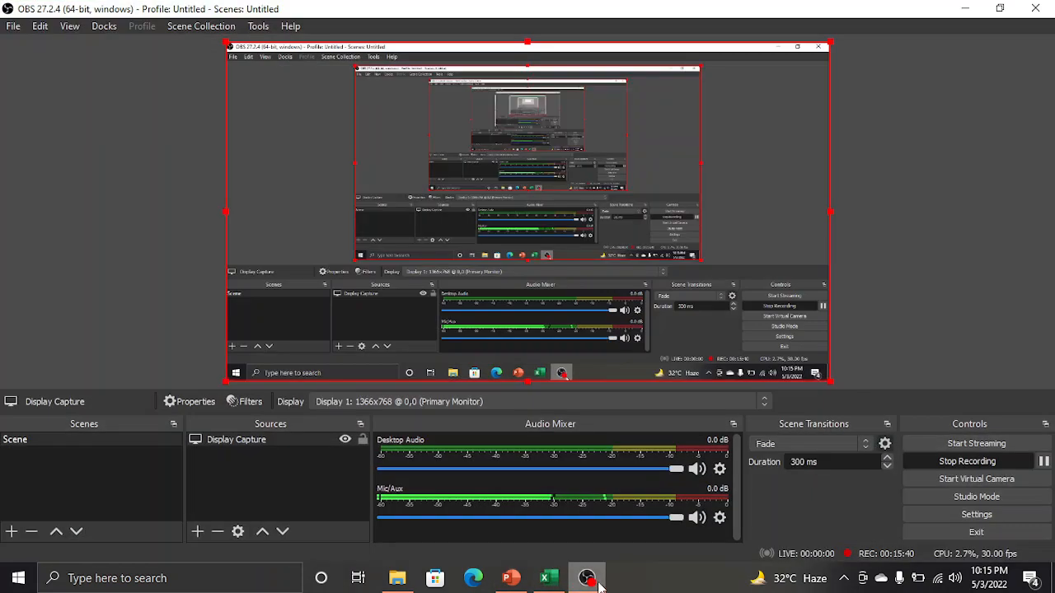